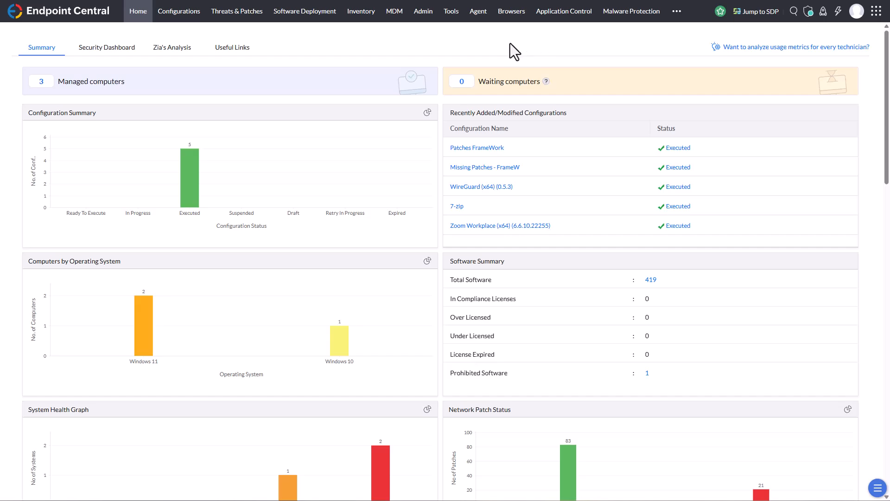
Step: Open the Advanced Analytics integration in the admin settings and go to the Analytics Plus On-Premise download page
click(424, 13)
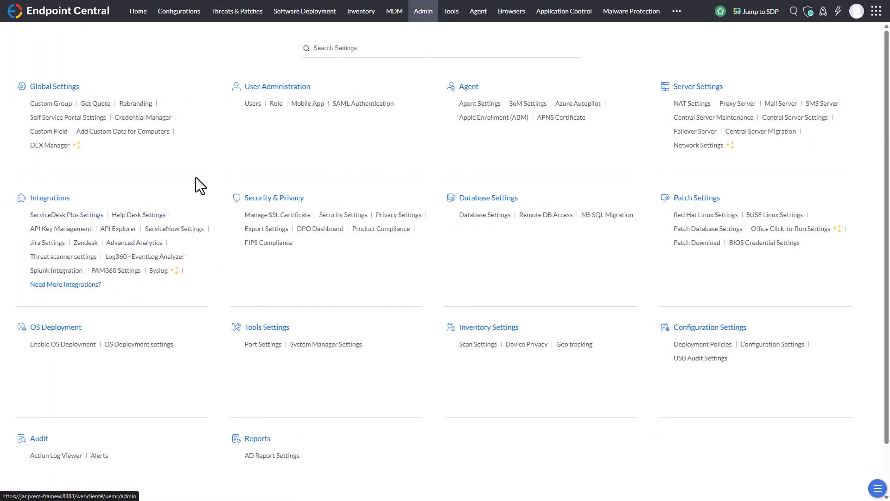
click(155, 245)
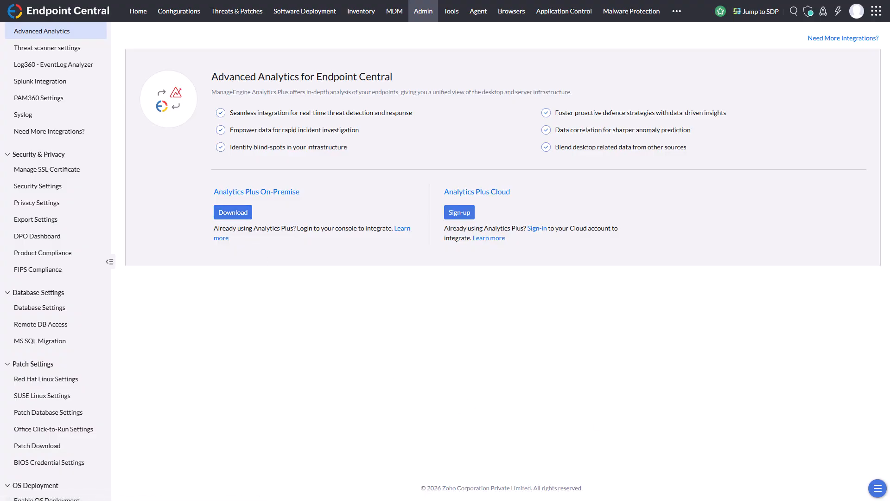
click(229, 215)
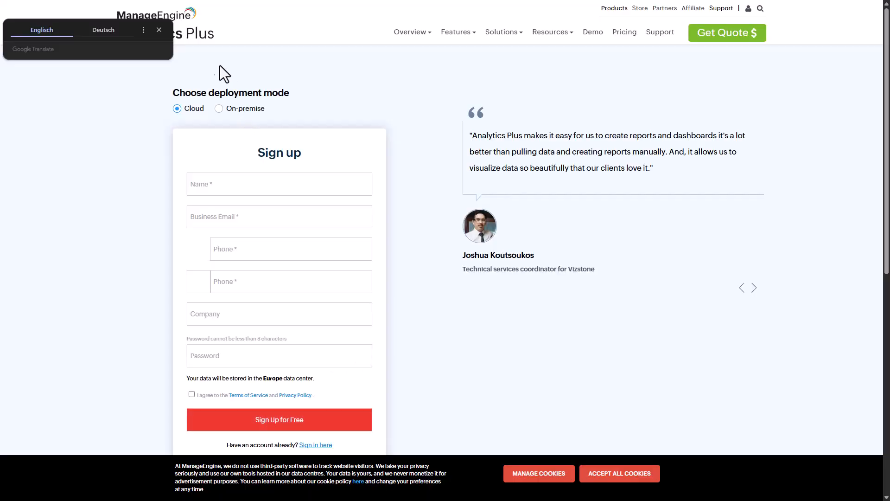
click(160, 29)
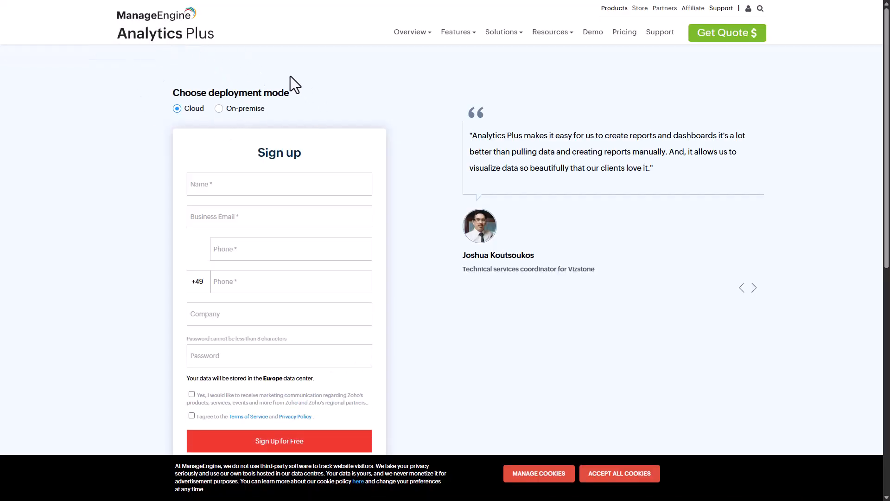
Step: Request the on-premise Windows download for Germany, filling in the contact's name, business email, phone number and company
click(219, 109)
click(240, 180)
text(Jurgen M)
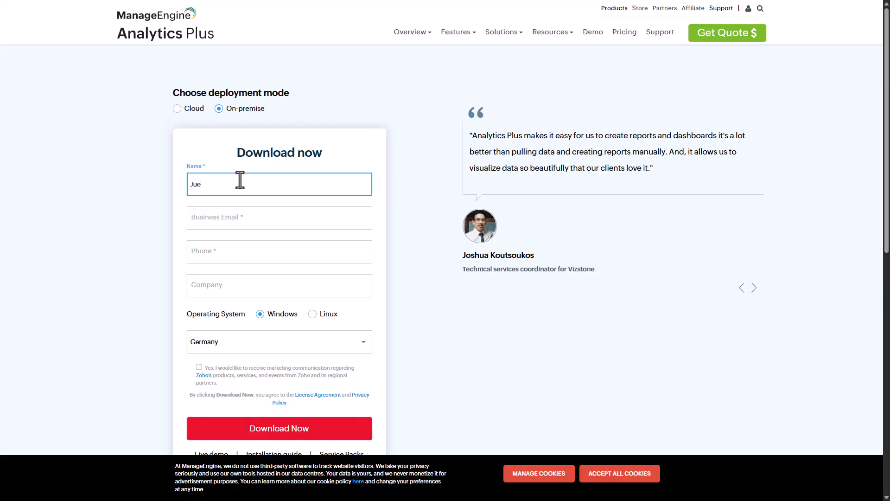
scroll(294, 232, down, 1)
click(362, 295)
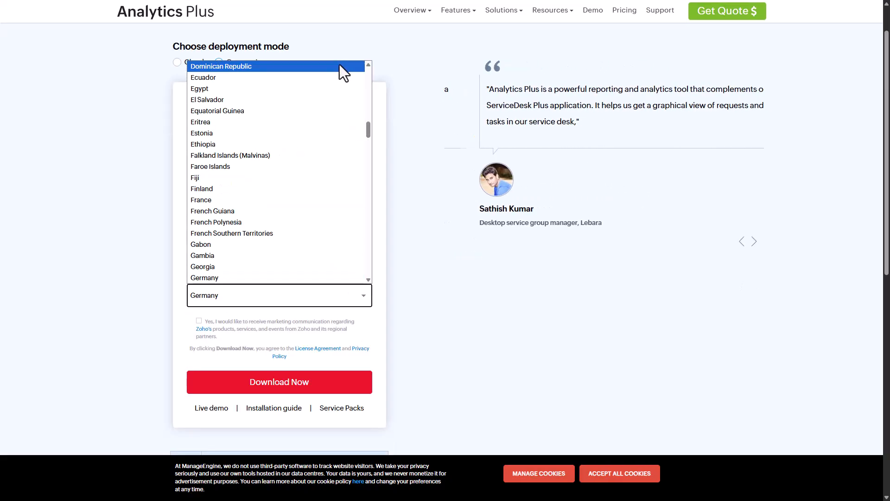
click(127, 319)
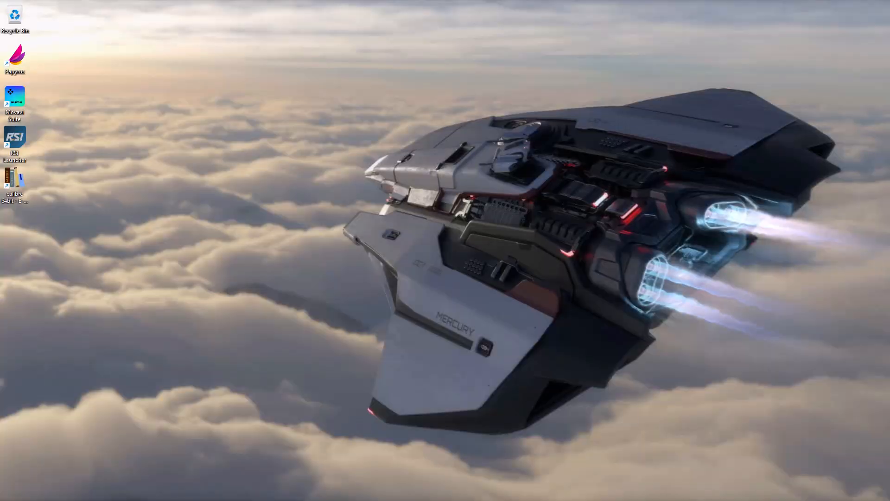
Step: Switch to the Services window to view the ManageEngine services
key(alt+Tab)
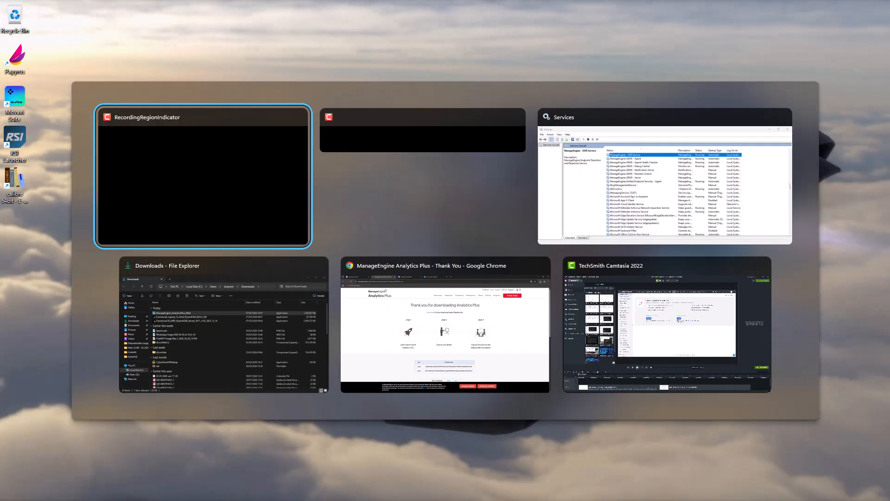
key(Tab)
key(Tab)
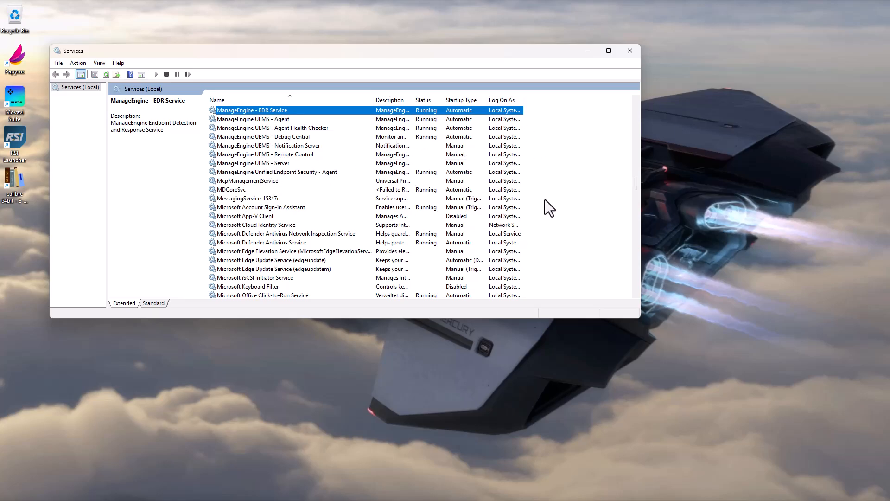
Step: Switch to the Downloads folder, launch the ManageEngine_AnalyticsPlus_64bit installer with the open windows minimized, and bring up its elevation prompt
key(alt+Tab)
key(alt+Tab)
key(alt+Tab)
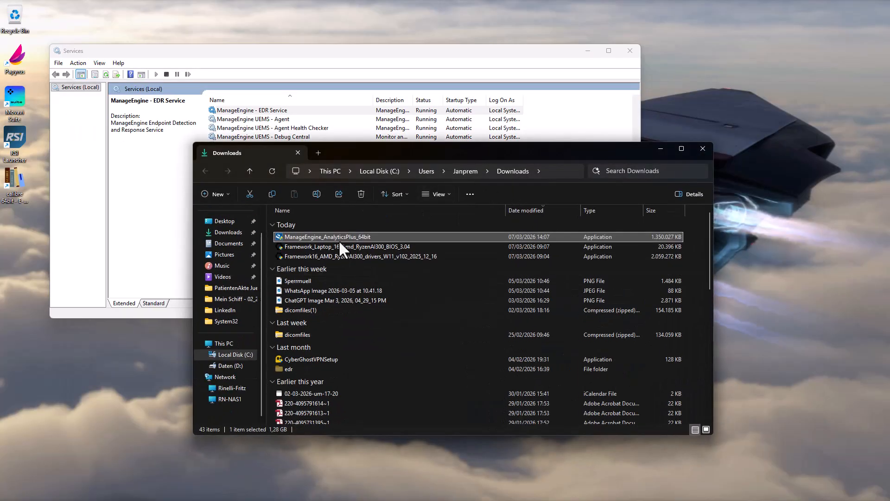
click(663, 150)
click(587, 52)
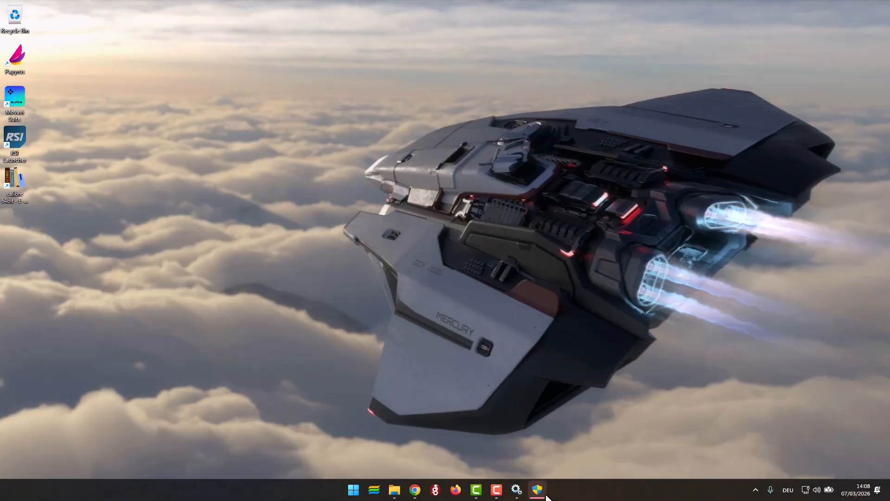
click(545, 492)
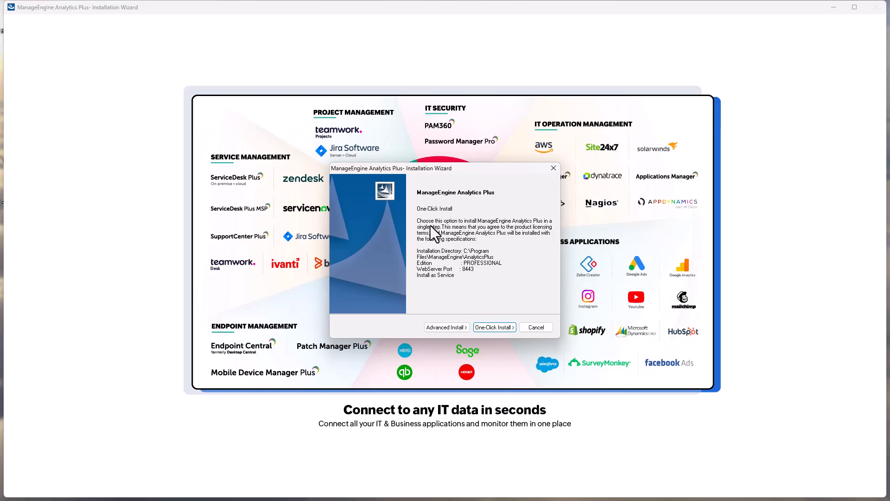
Step: Choose the advanced installation, accepting the license agreement and keeping high-availability cluster mode set to No
click(451, 326)
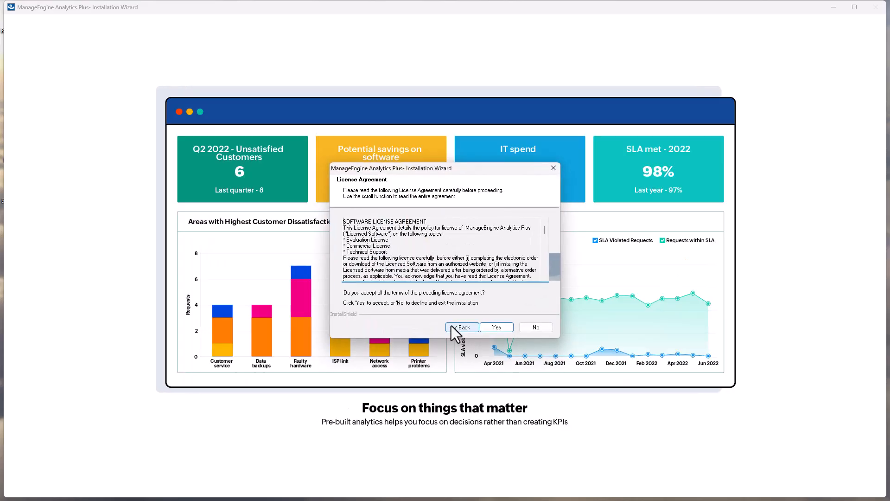
scroll(512, 242, down, 5)
click(499, 327)
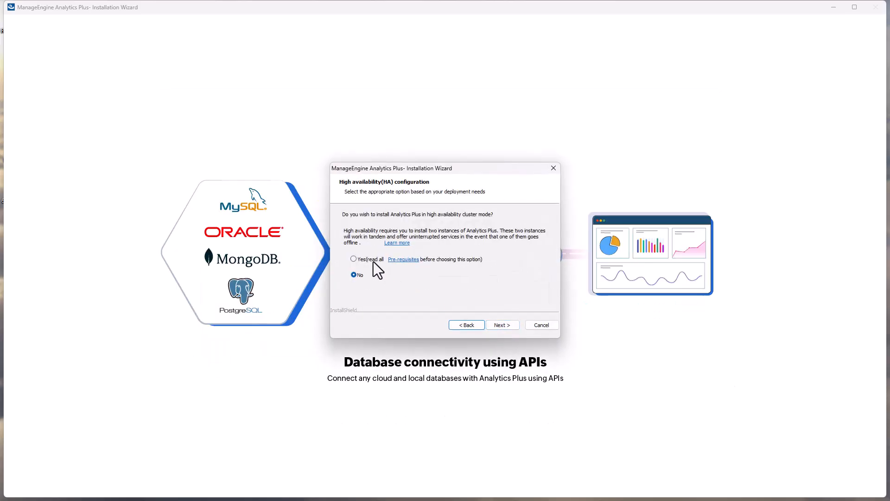
click(497, 325)
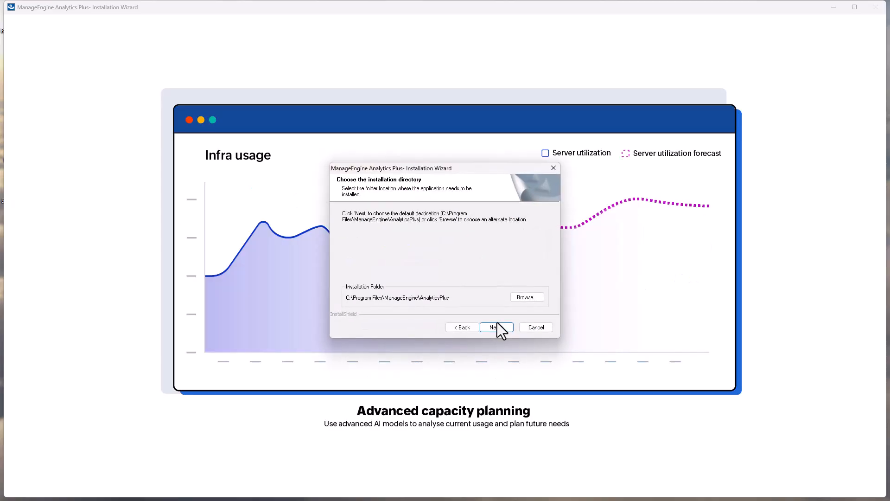
Step: Set the installation folder to D:\ManageEngine\AnalyticsPlus and acknowledge the antivirus exclusion notice
click(521, 299)
click(415, 211)
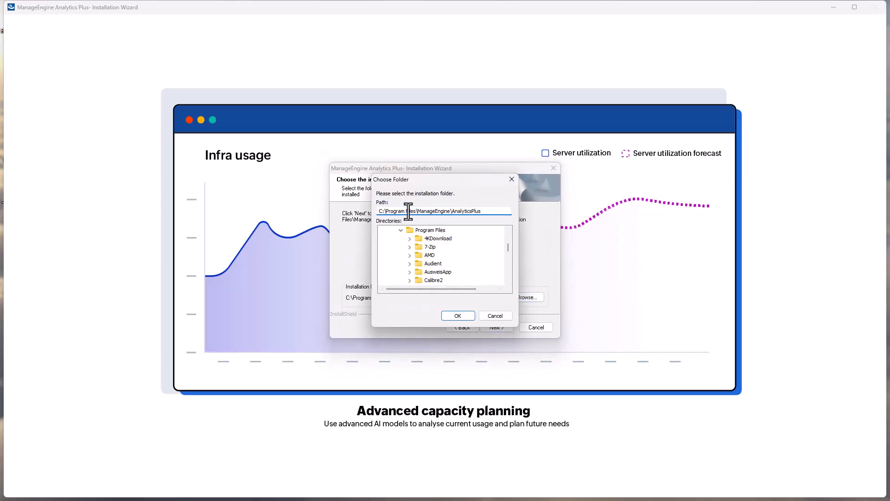
drag(415, 211, 357, 212)
text(D:)
click(458, 316)
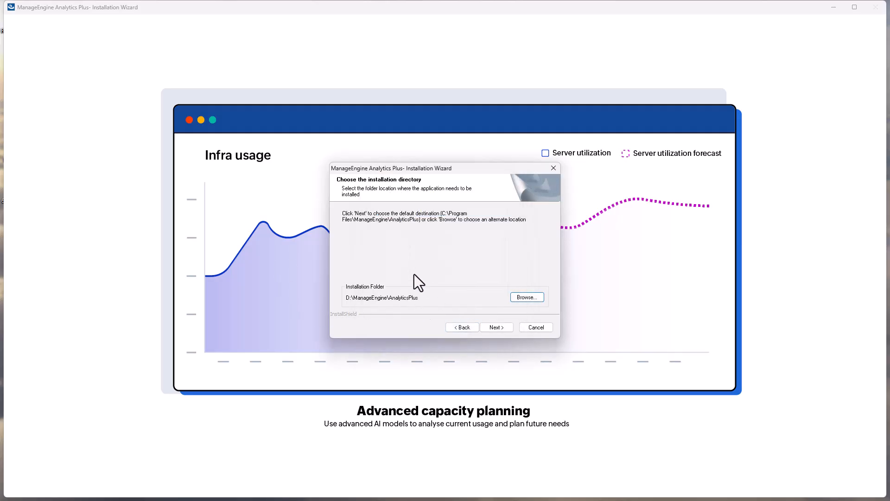
click(497, 330)
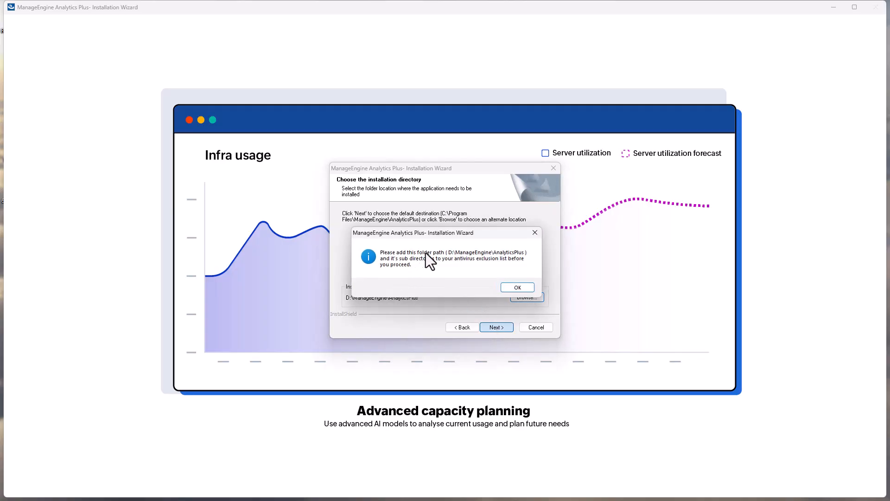
click(518, 287)
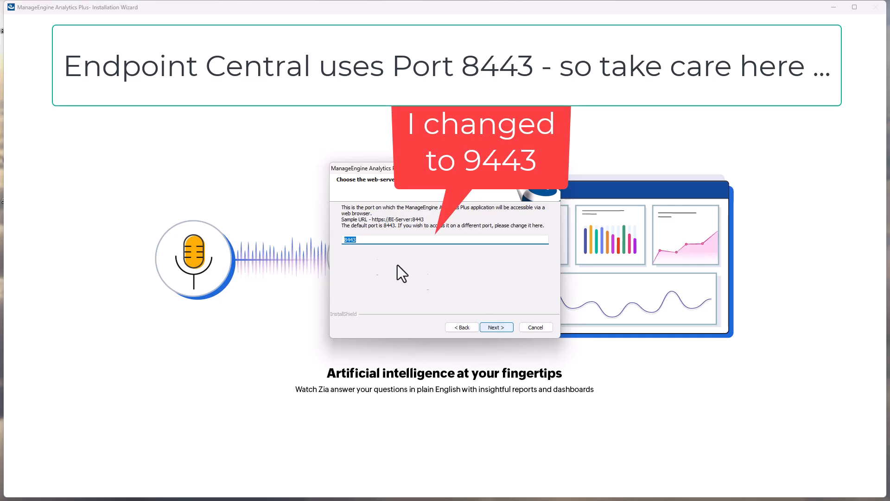
Step: Set the web-server port to 8447 and start the installation with the reviewed settings
click(368, 240)
text(7)
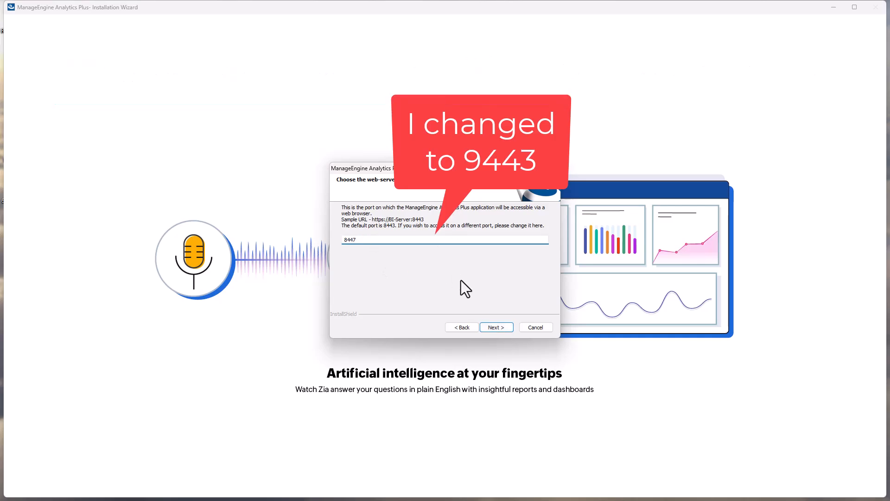
click(497, 330)
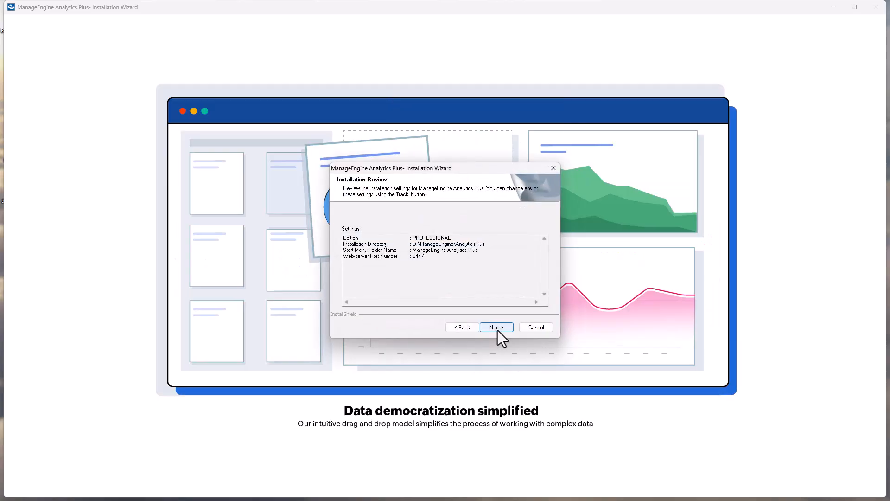
click(497, 327)
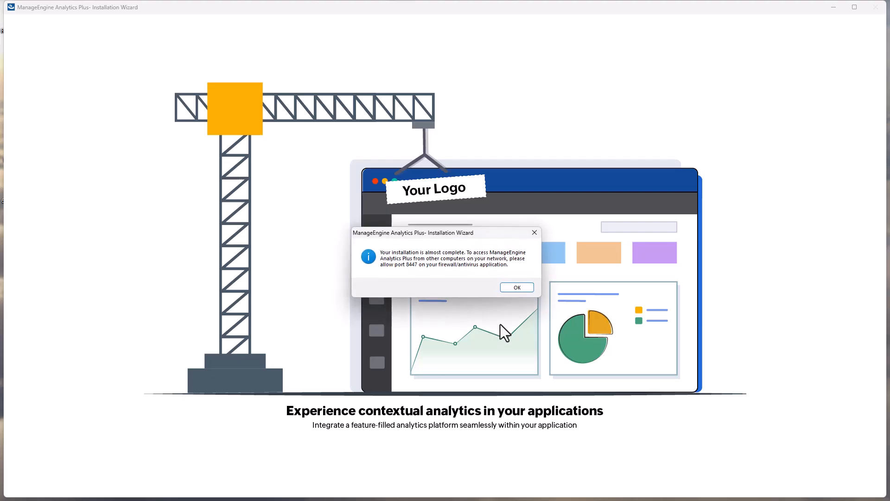
Step: Finish the installation wizard with View ReadMe and the server start enabled, and dismiss the translation popup in the browser
click(517, 287)
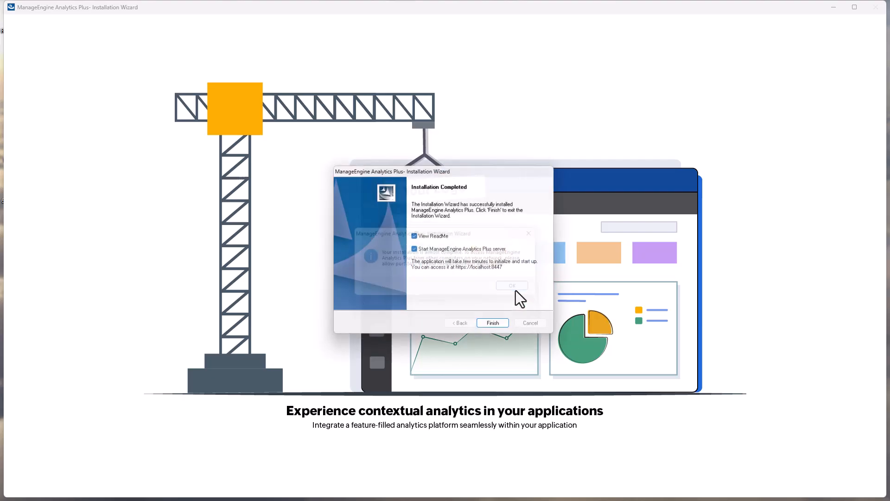
click(495, 327)
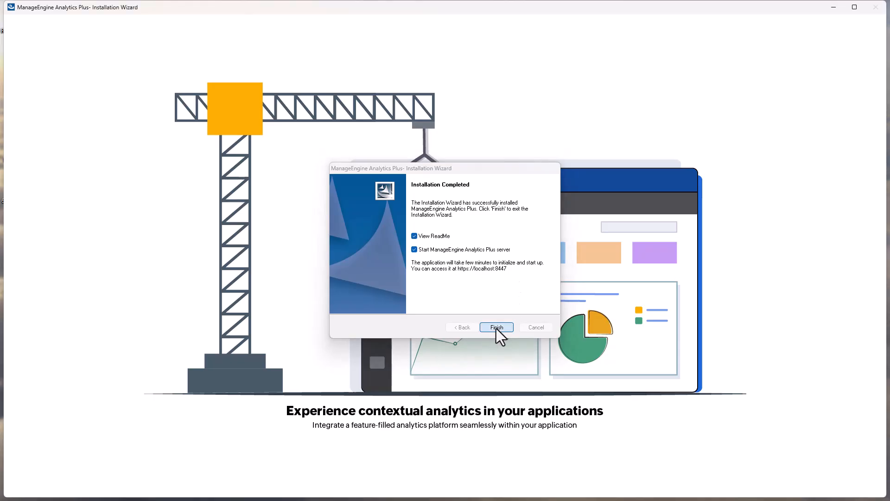
click(496, 326)
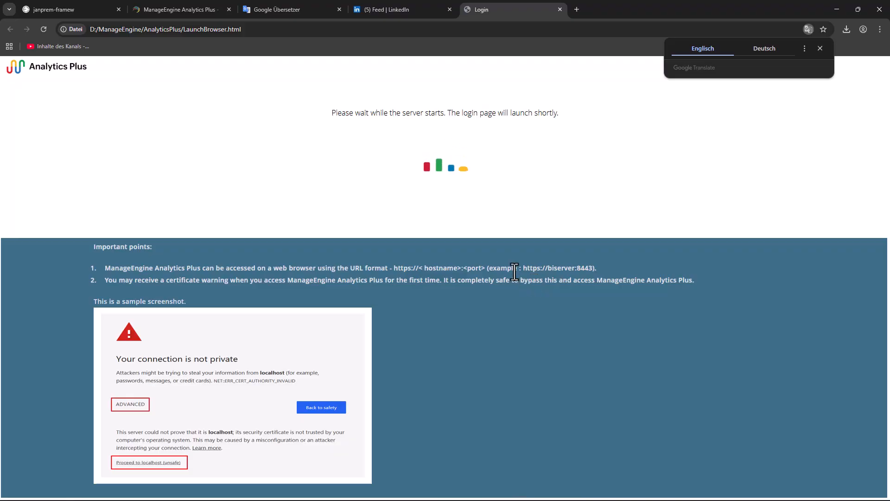
click(819, 49)
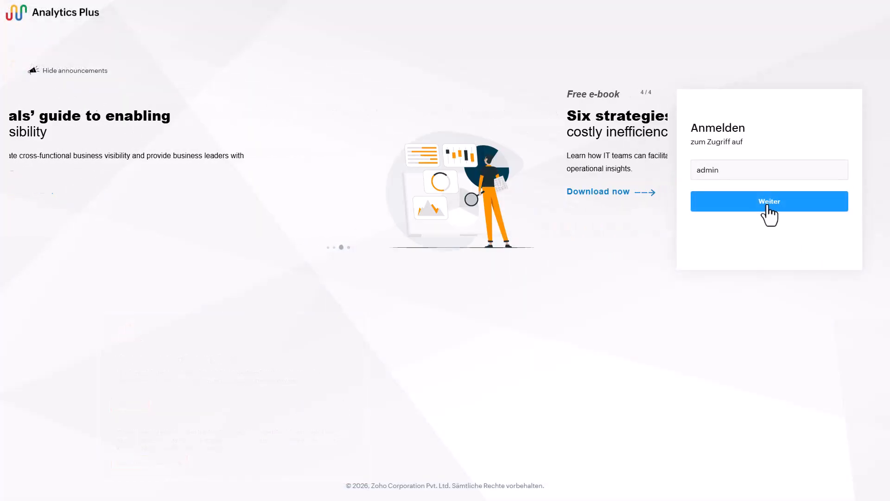
Step: Sign in to Analytics Plus as admin with the account password
click(767, 204)
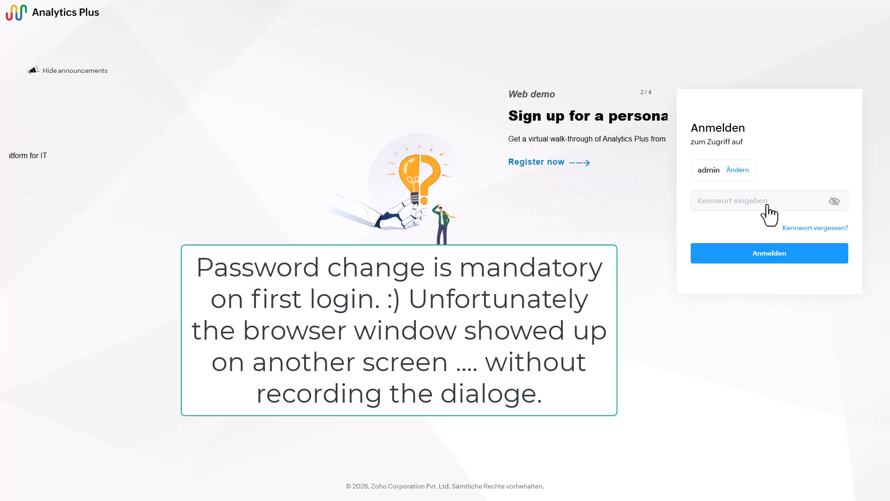
text(•••••••)
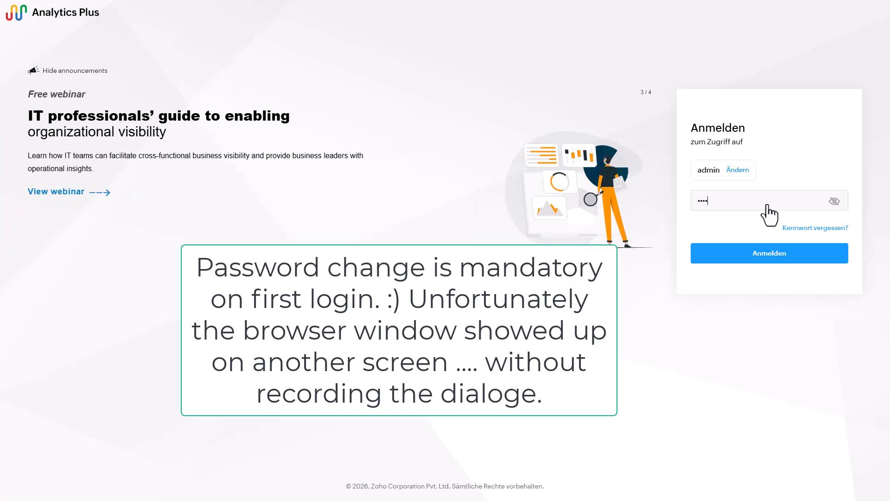
text(•••••••••)
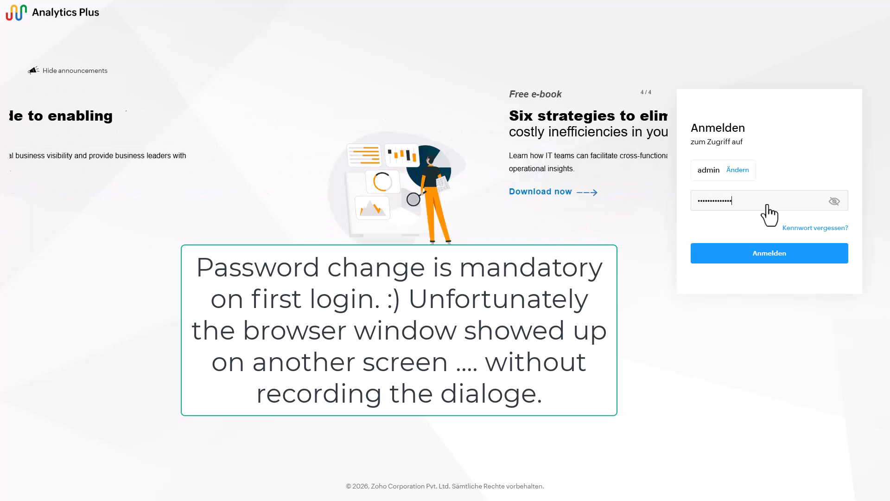
text(•••••)
key(Return)
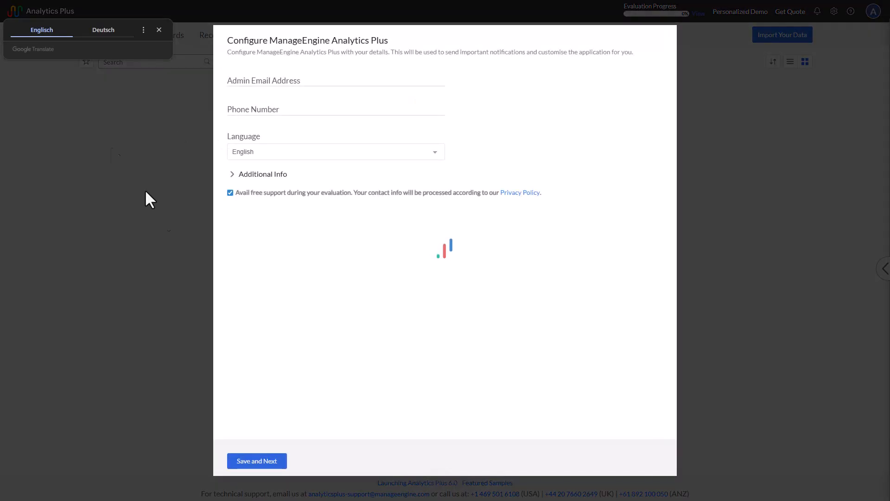
Step: Dismiss the translation popup and enter the administrator's email address in the Analytics Plus configuration form
click(159, 30)
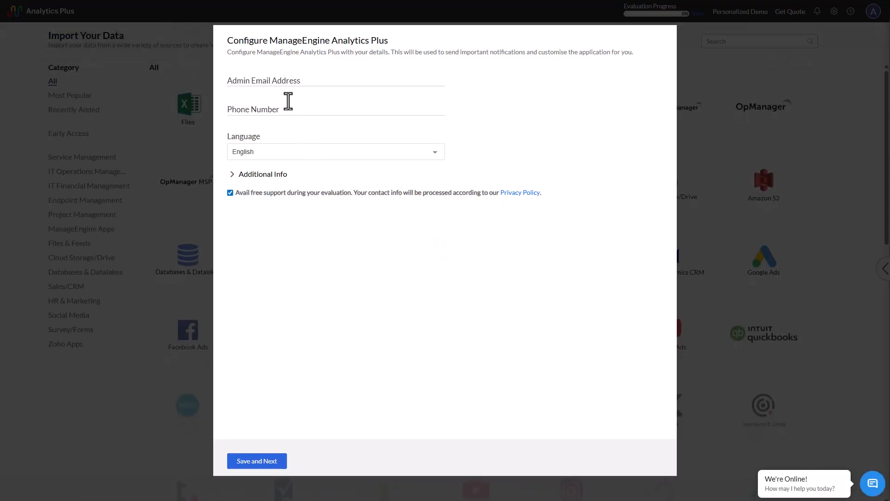
click(294, 80)
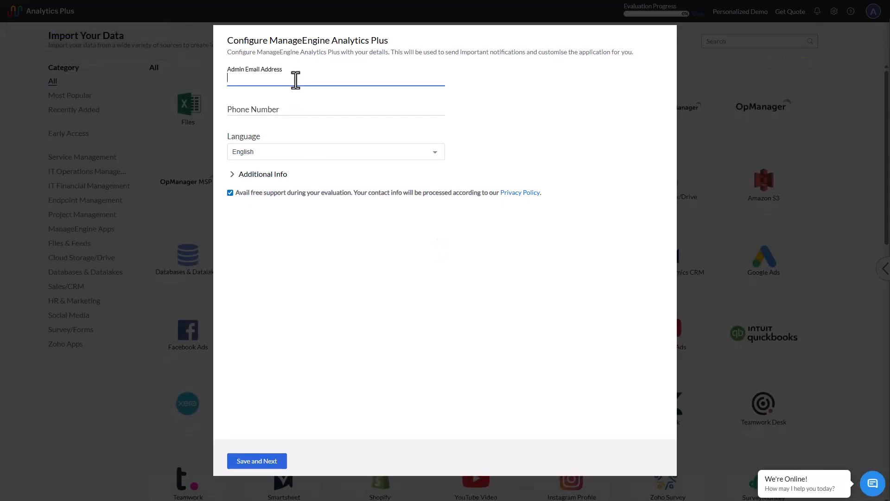
key(Tab)
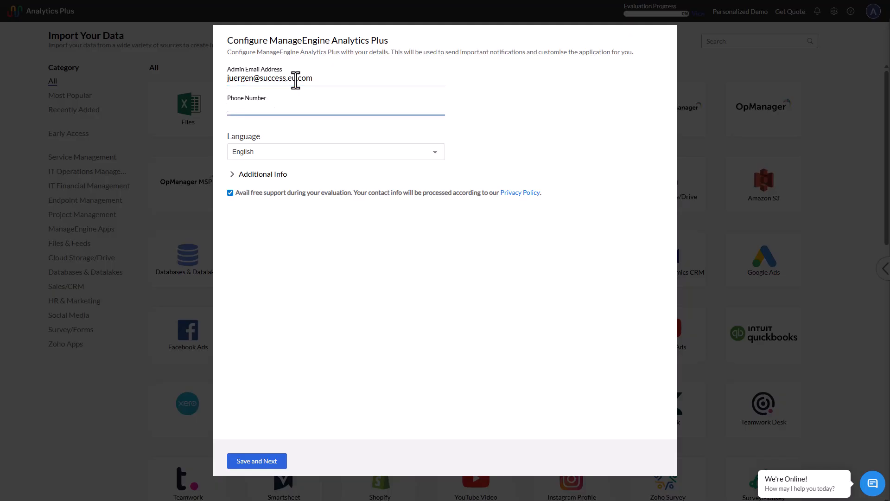
Step: Enter the administrator's phone number and save the configuration with English as language, leaving the additional info unchanged
key(Tab)
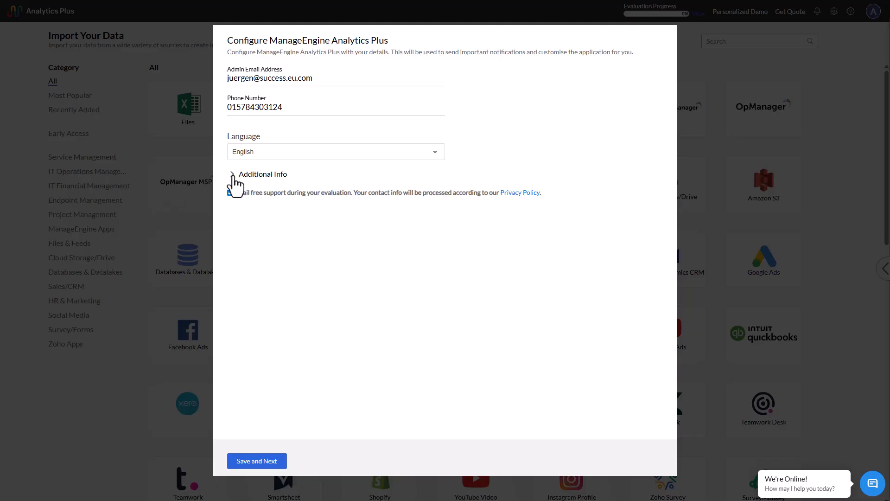
click(233, 176)
click(234, 176)
click(257, 461)
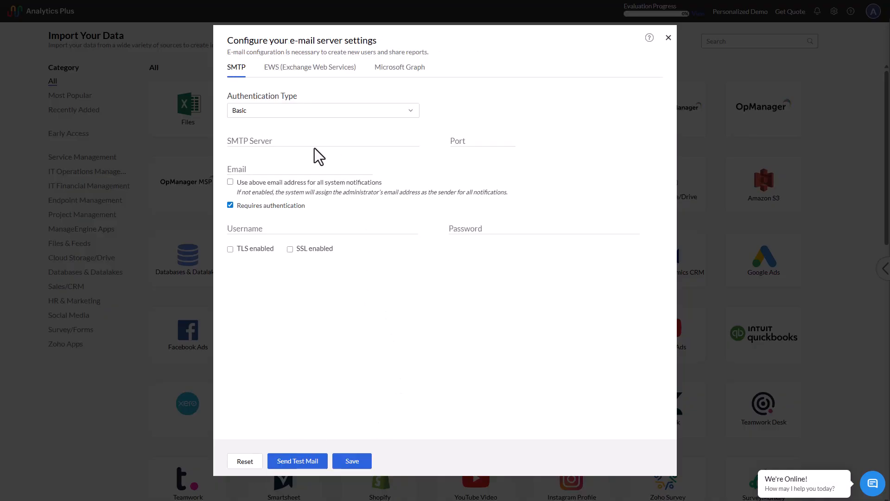
Step: Keep Basic authentication for the SMTP e-mail settings and enter smtp.mail.tnib.de as the server with port 25
click(368, 116)
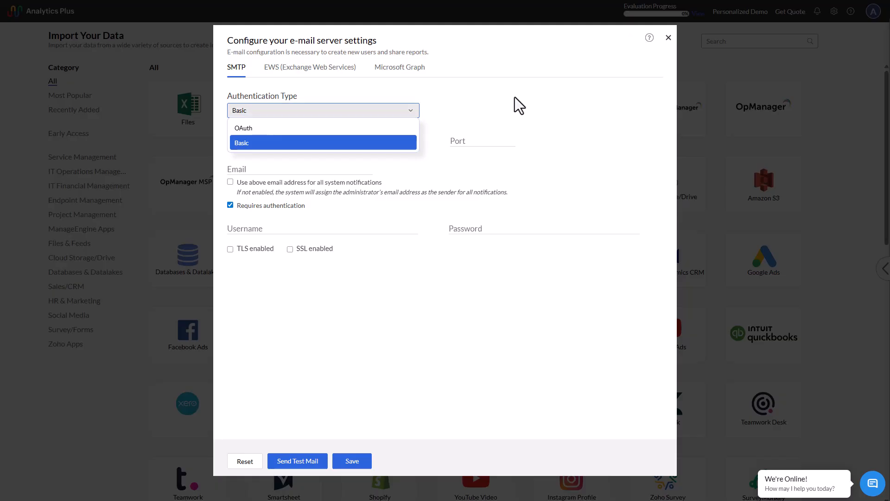
click(528, 94)
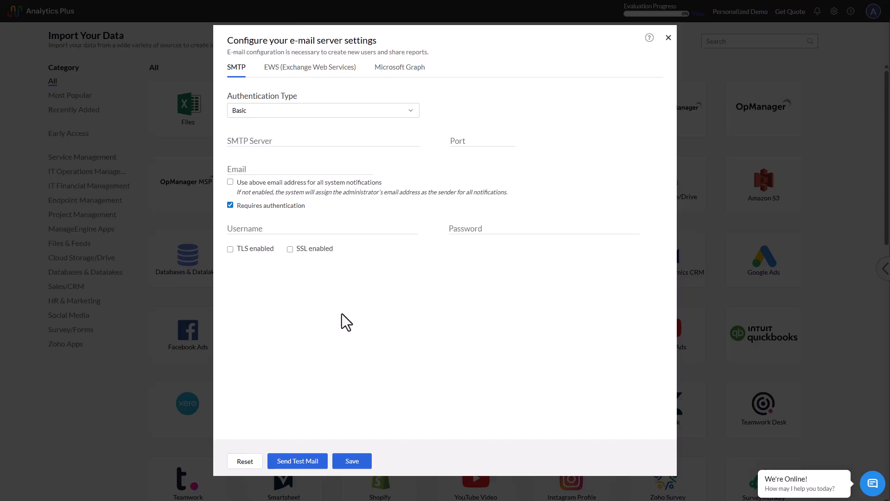
click(242, 139)
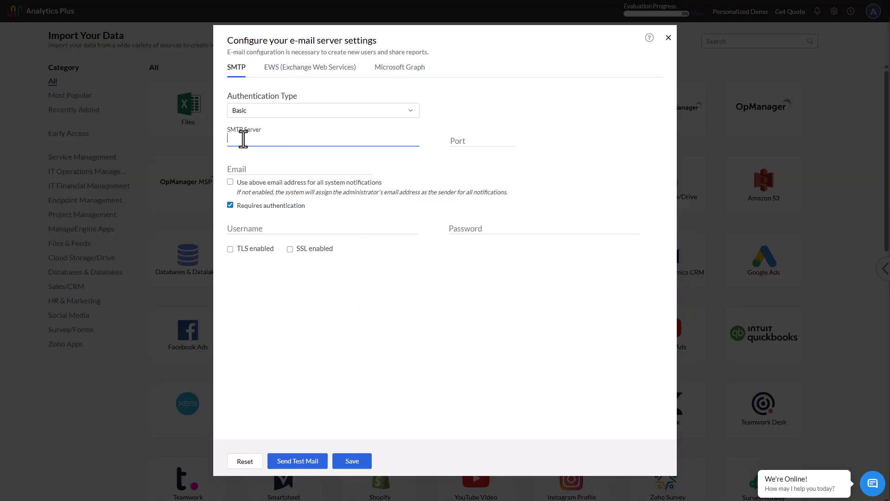
text(smtp.mail.tnib.de)
key(Tab)
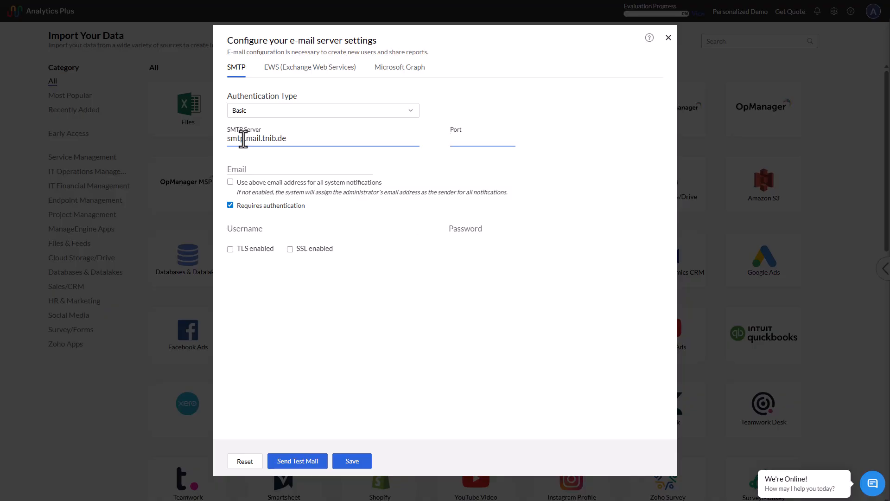
text(25)
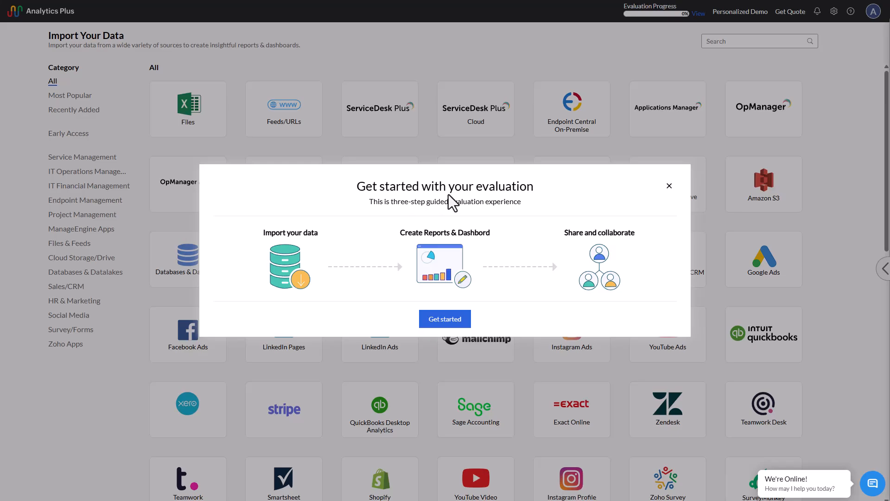
Step: Get past the evaluation guide and start the Endpoint Central On-Premise import, continuing beyond its introduction with the message still enabled for future use
click(447, 323)
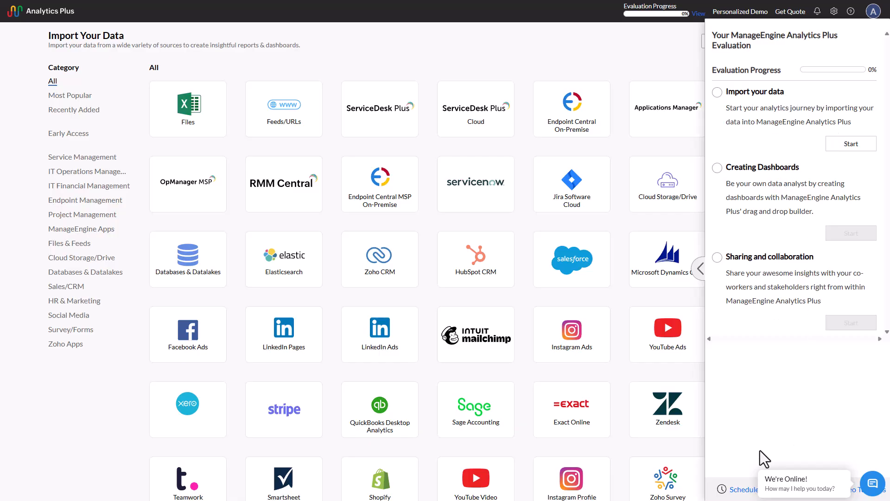
click(700, 269)
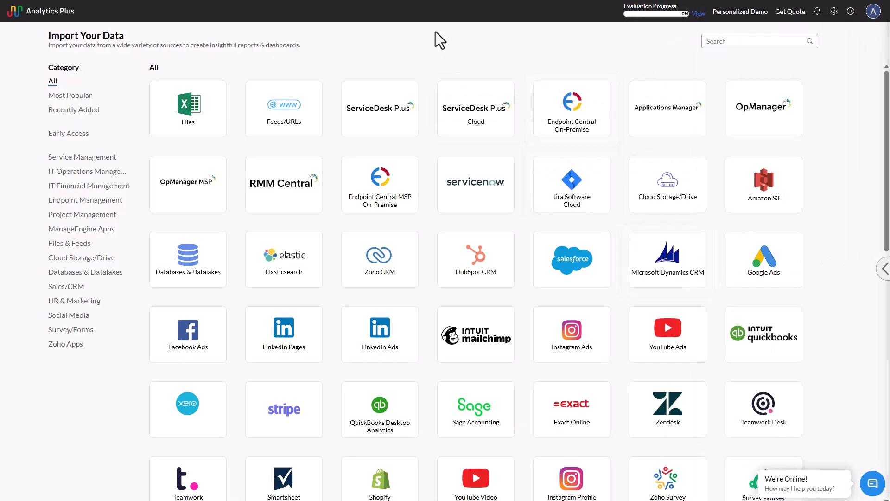
click(575, 111)
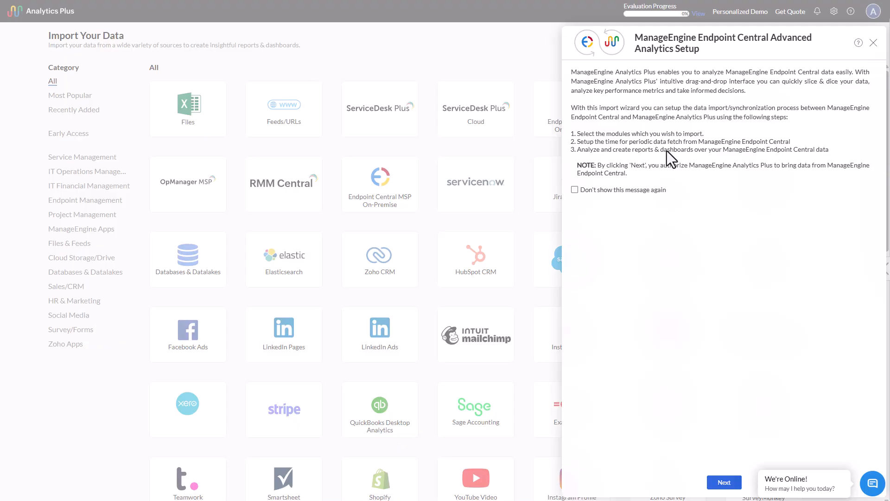
click(575, 189)
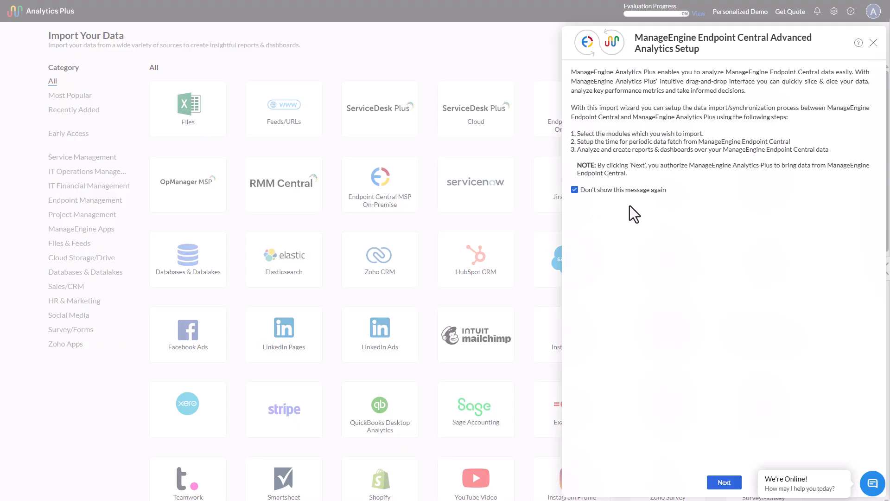
click(575, 190)
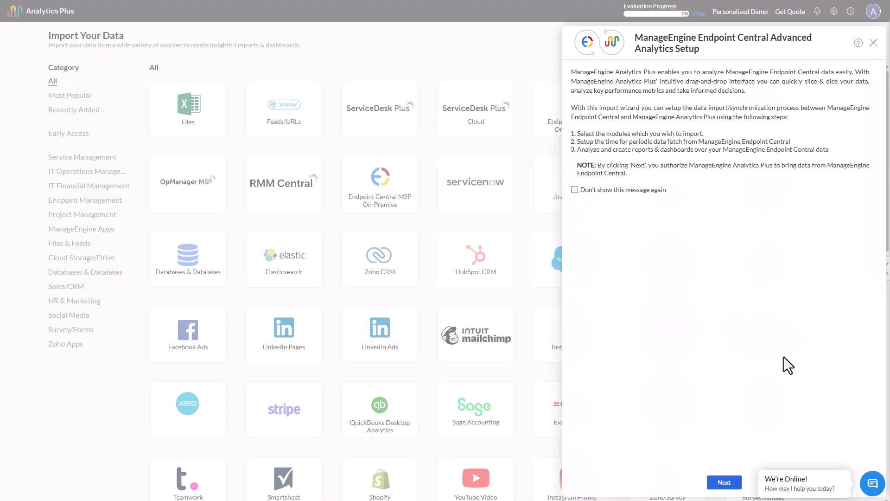
click(726, 485)
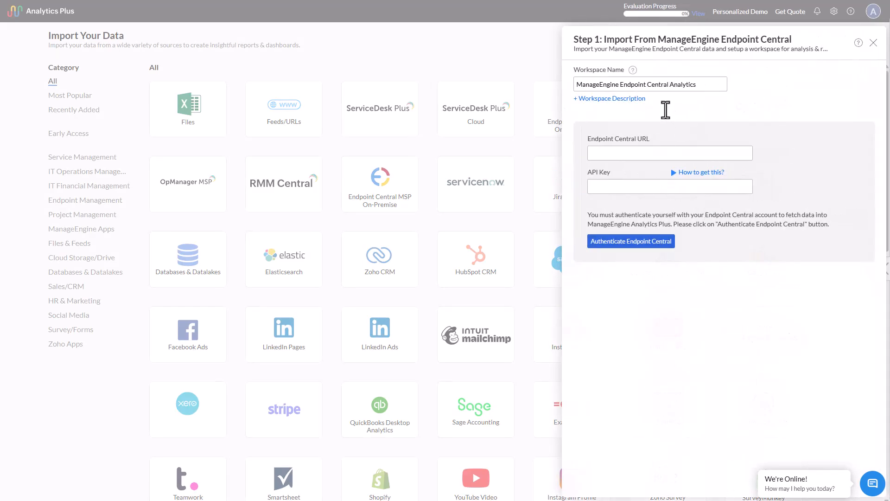
Step: Enter the Endpoint Central server's web address with port 8383 as the Endpoint Central URL
click(630, 155)
click(661, 152)
key(ctrl+v)
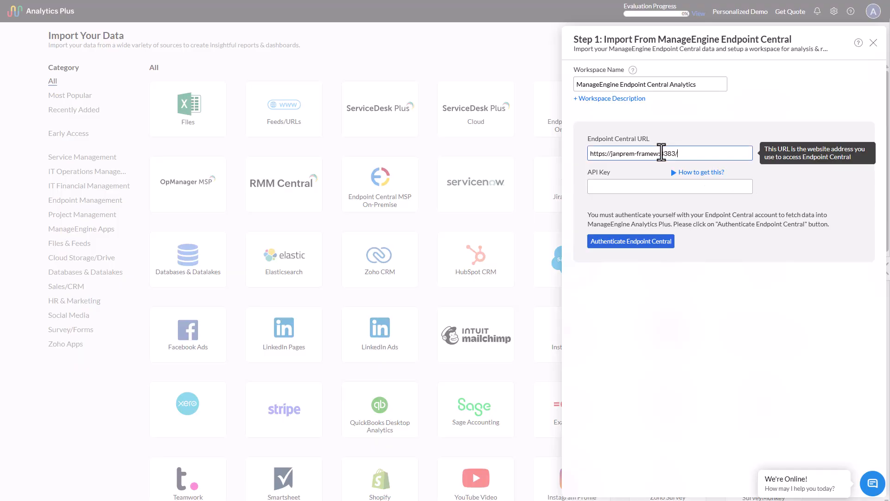
Step: Read the API key help presentation through slide 8, examining the prerequisites and how to generate a key in Endpoint Central
click(610, 188)
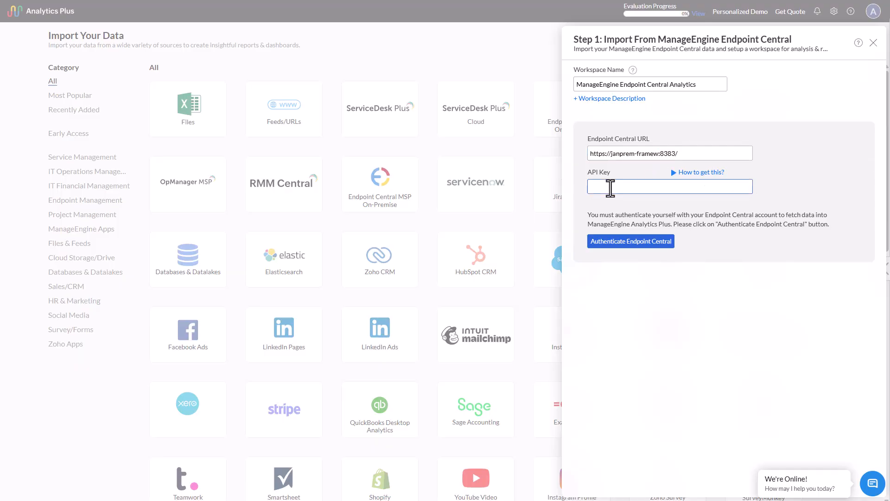
click(684, 174)
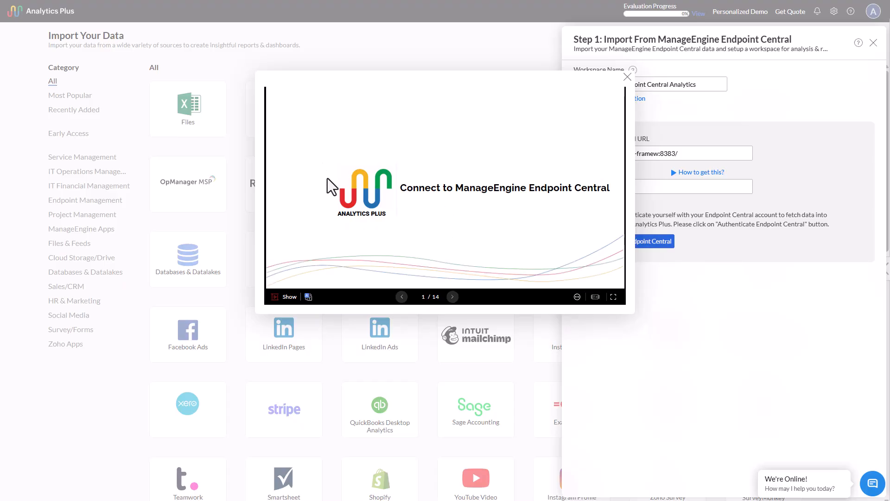
click(453, 297)
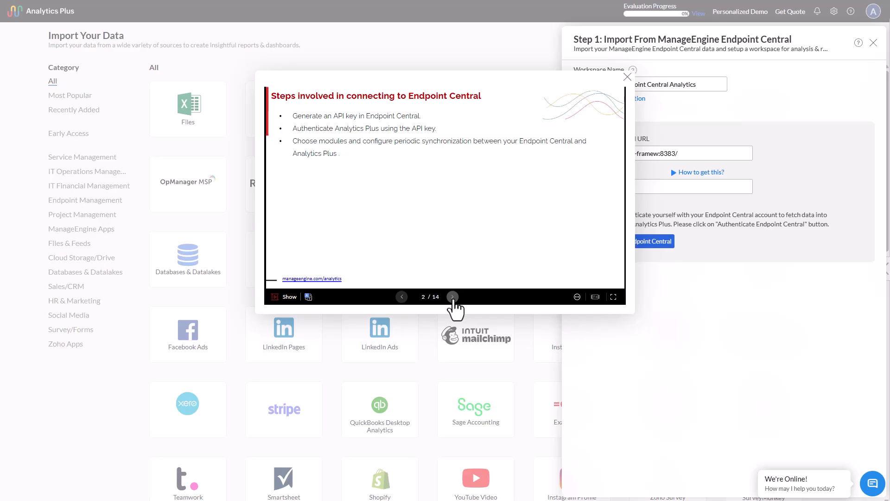
click(453, 297)
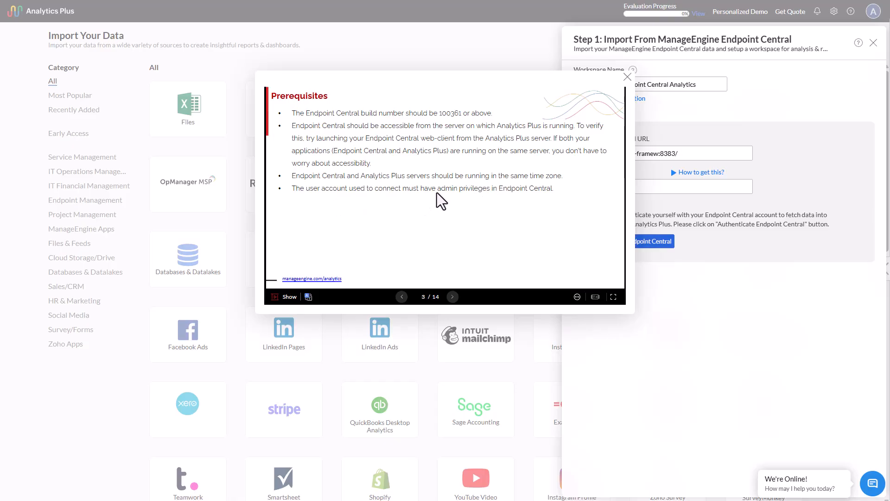
click(452, 297)
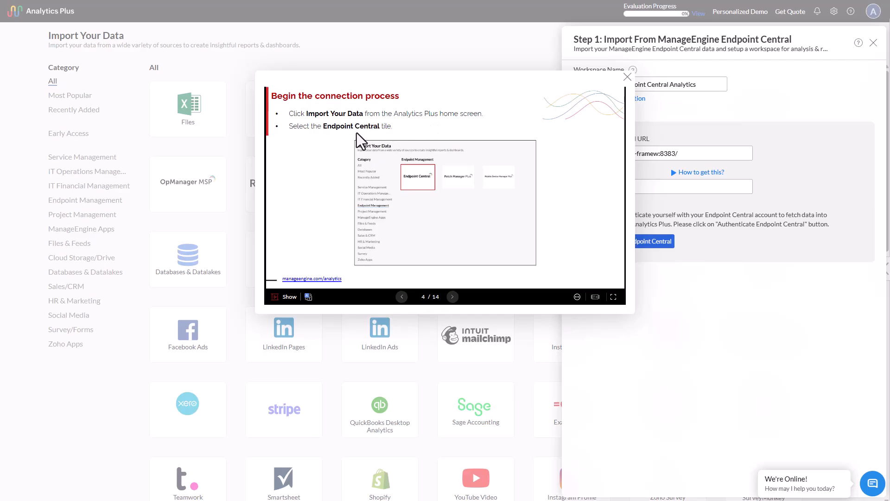
click(453, 297)
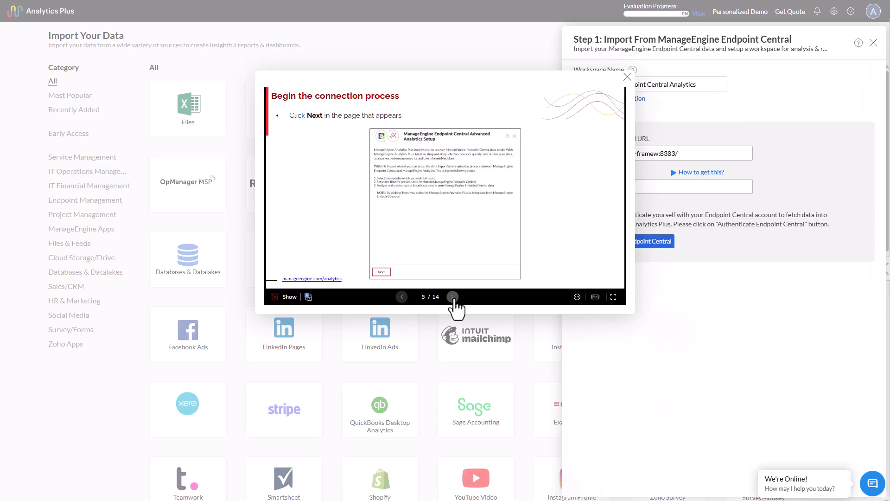
click(452, 297)
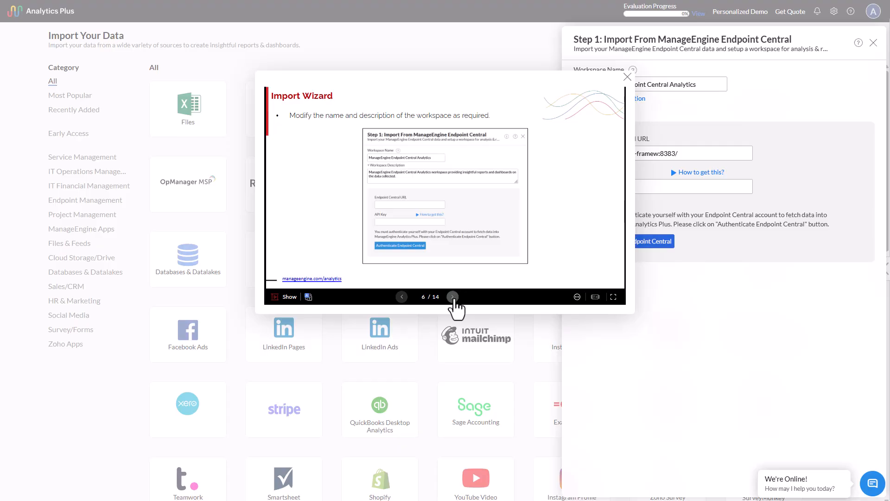
click(452, 297)
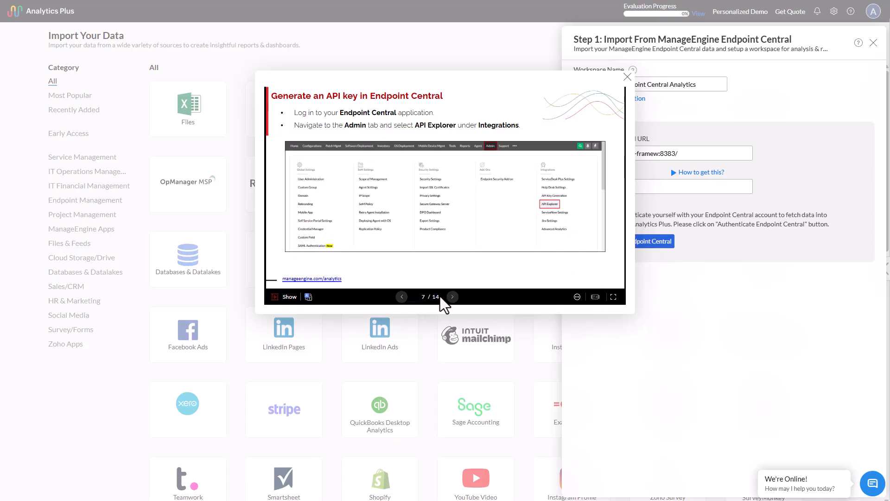
click(452, 298)
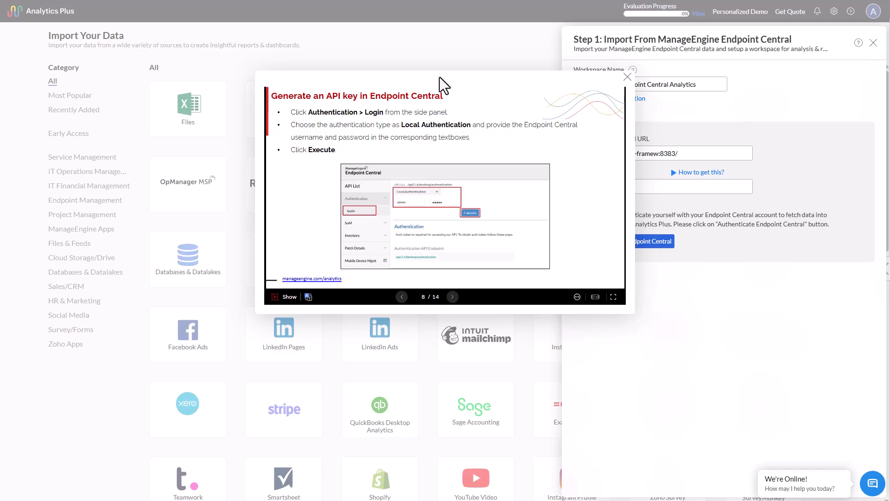
Step: Switch to Endpoint Central, reopen the API Explorer from the Admin page's integrations, and show the Authentication Login section
drag(440, 77, 538, 101)
click(369, 138)
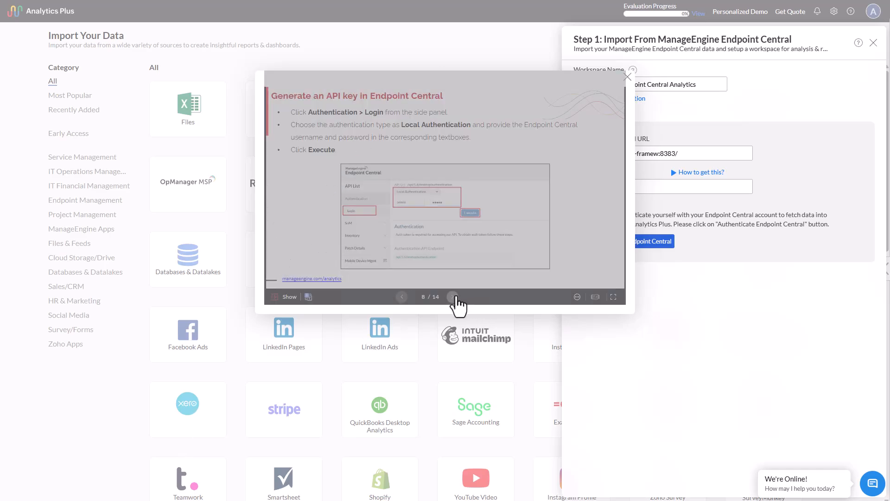
drag(1, 102, 354, 60)
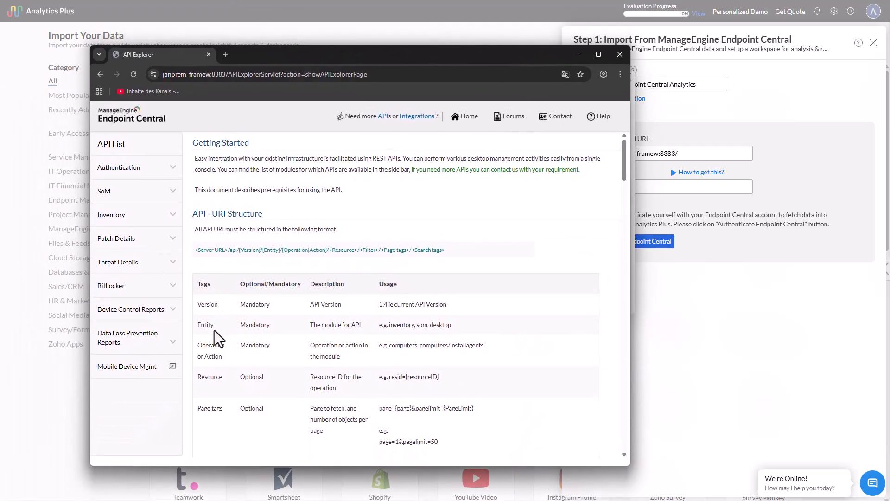
drag(517, 59, 515, 256)
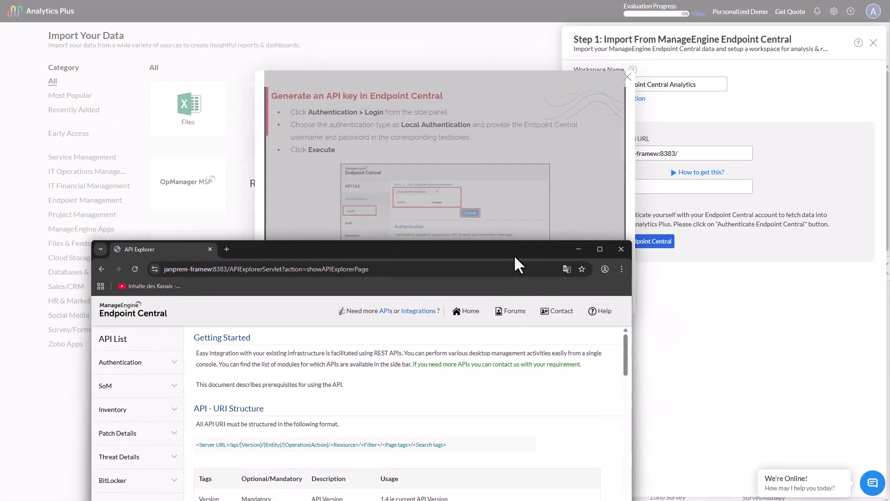
click(101, 269)
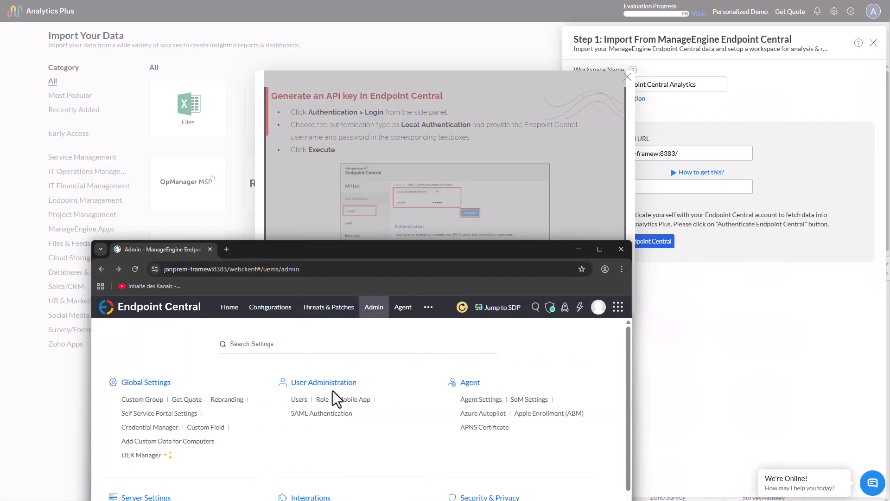
drag(333, 250, 338, 97)
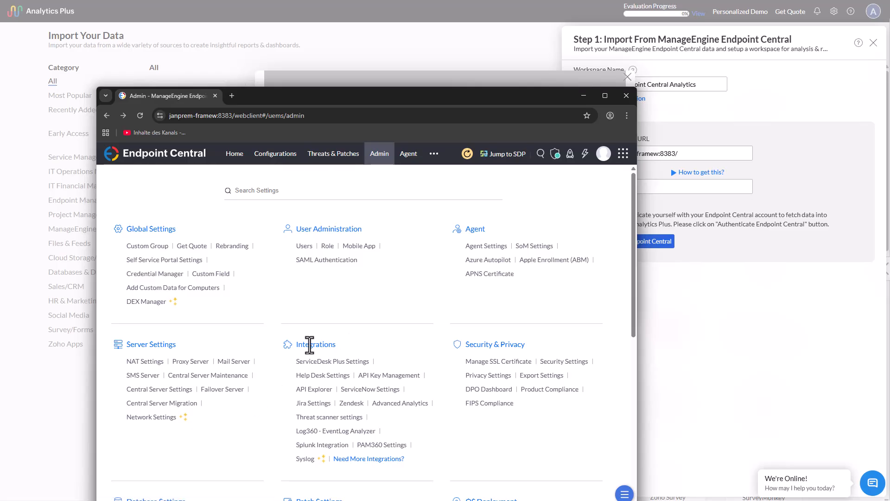
click(322, 390)
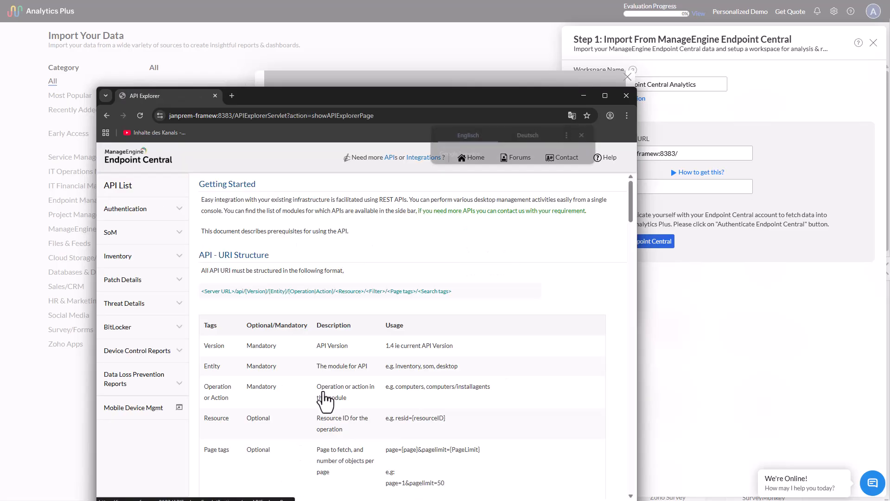
click(181, 213)
click(118, 233)
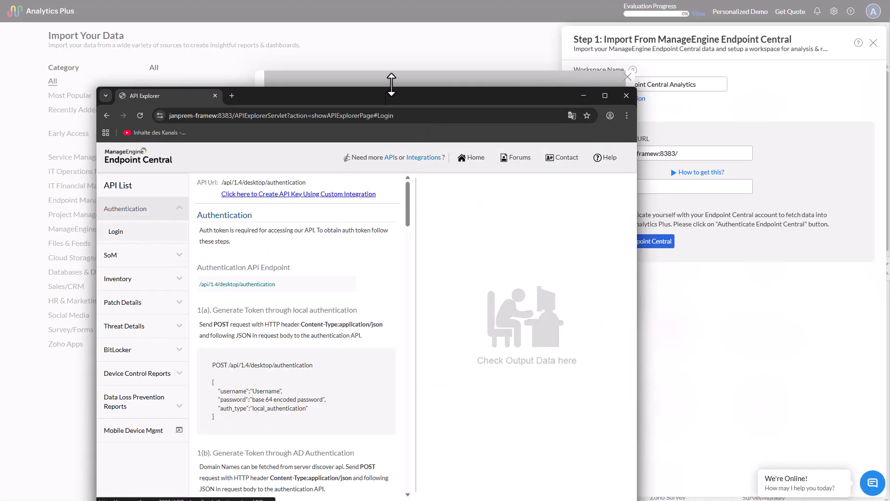
Step: Compare the Login section with the help slide, maximize the API Explorer window, and follow its link for creating an API key
drag(406, 99, 428, 237)
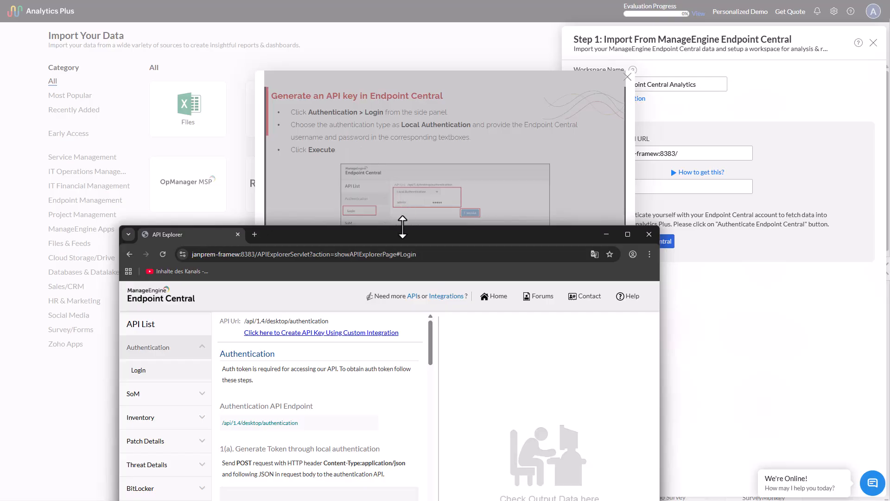
drag(414, 236, 379, 97)
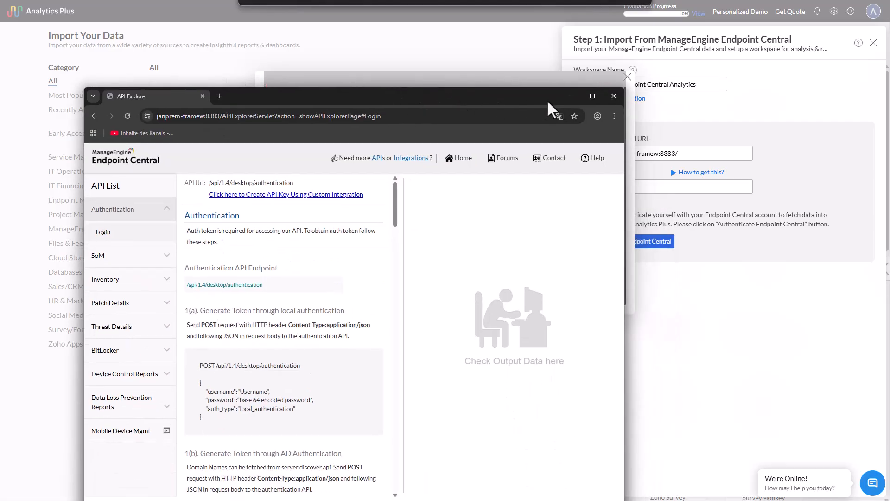
click(592, 96)
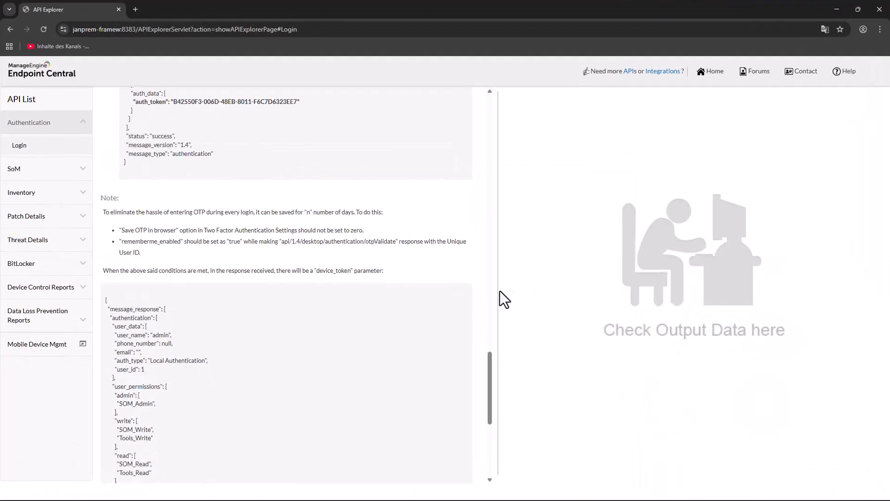
scroll(309, 119, up, 15)
click(308, 110)
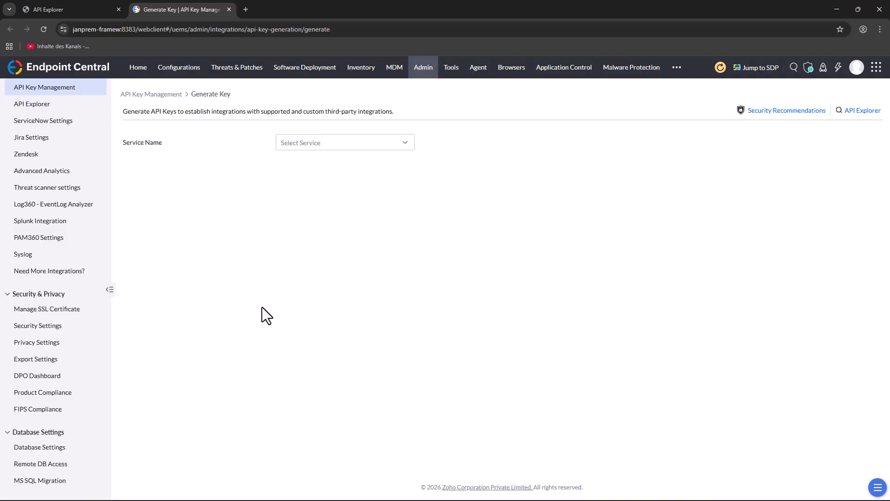
Step: Generate an API key for the Analytic Plus service with the default permissions and copy the key
click(402, 145)
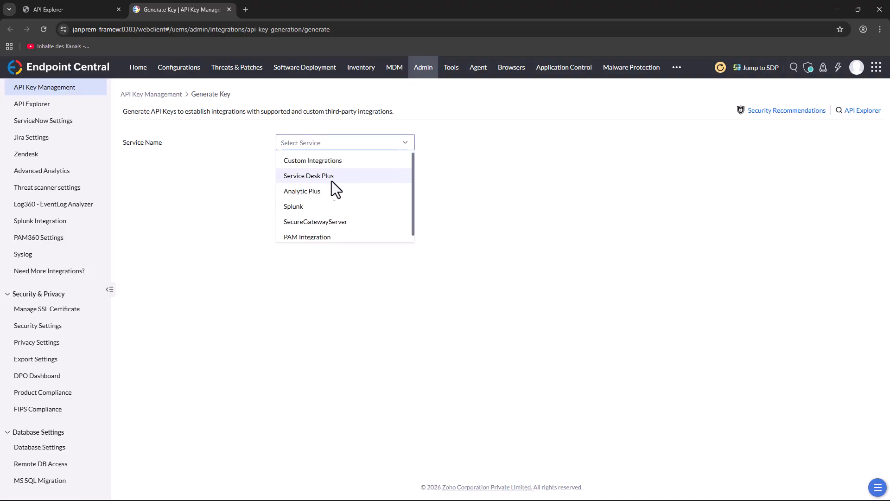
click(318, 192)
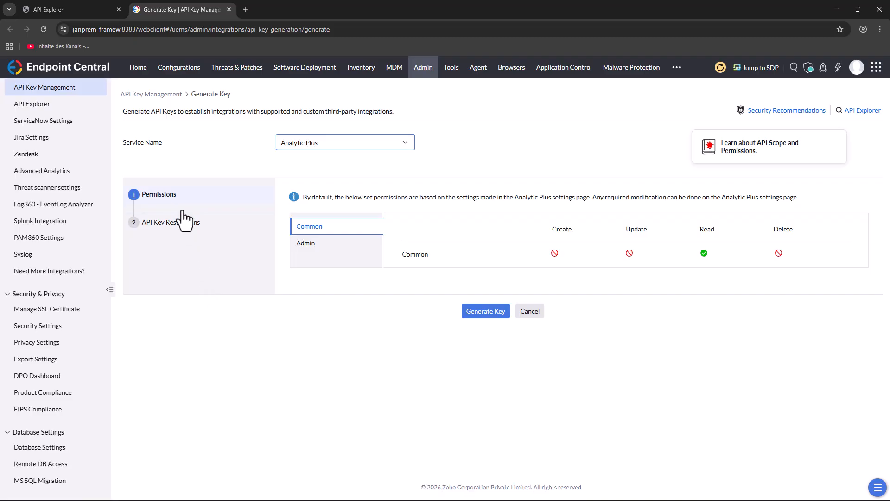
click(482, 317)
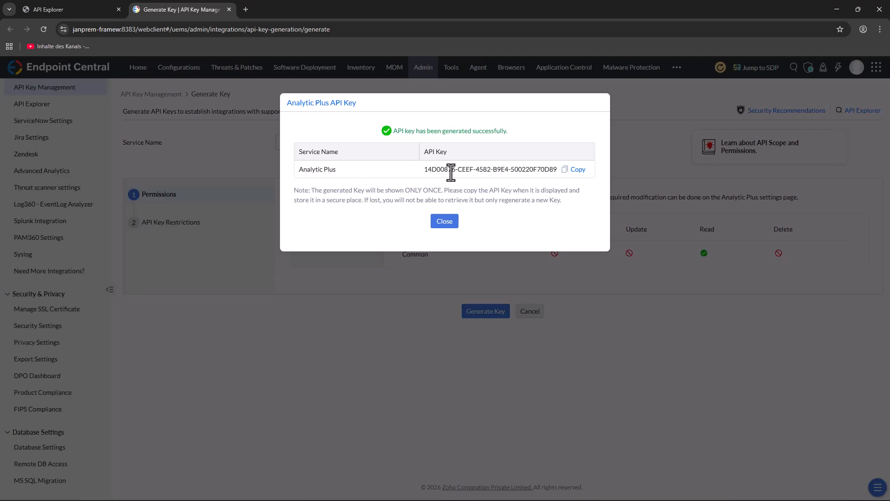
click(575, 169)
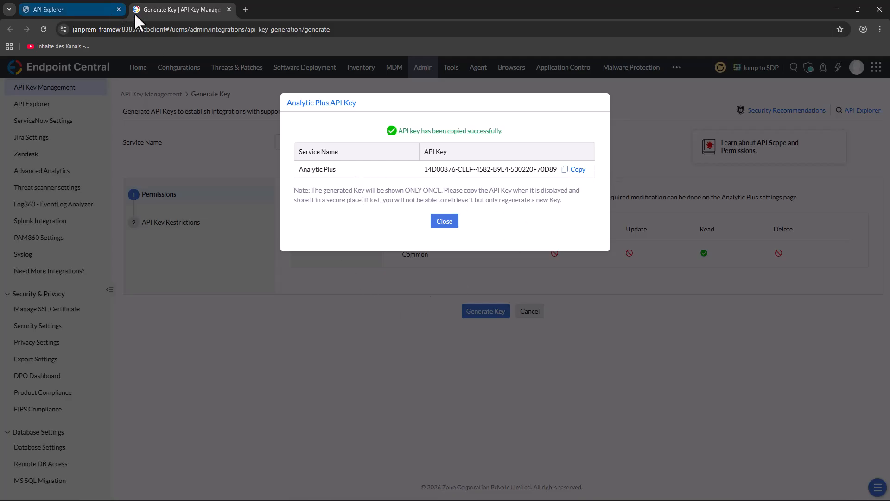
Step: Switch back to Analytics Plus, read the remaining API key help slides through slide 14, and close the presentation
click(834, 13)
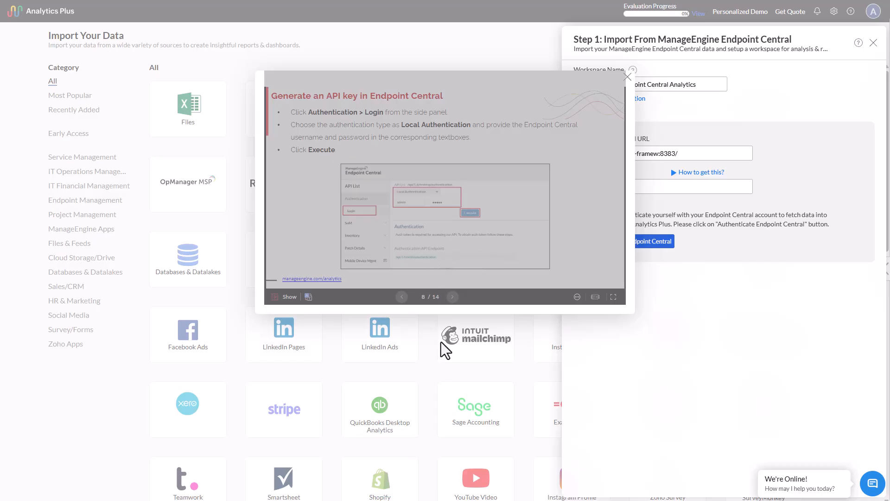
click(453, 299)
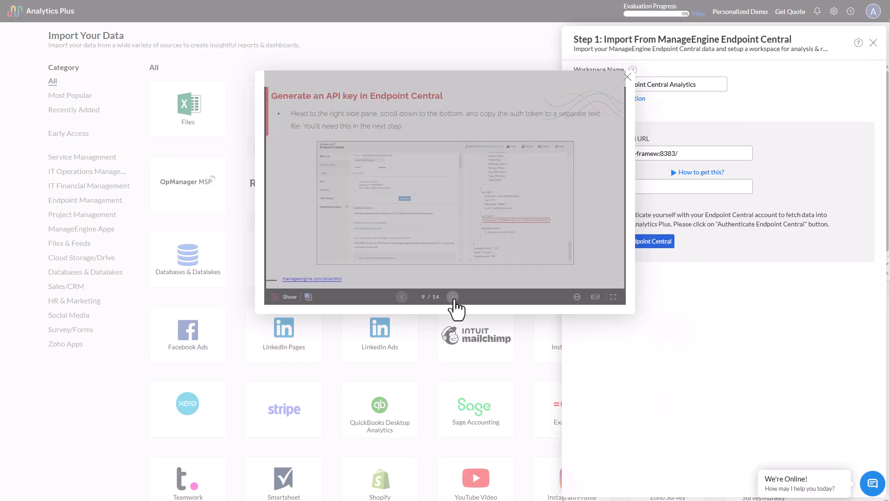
click(453, 298)
click(453, 298)
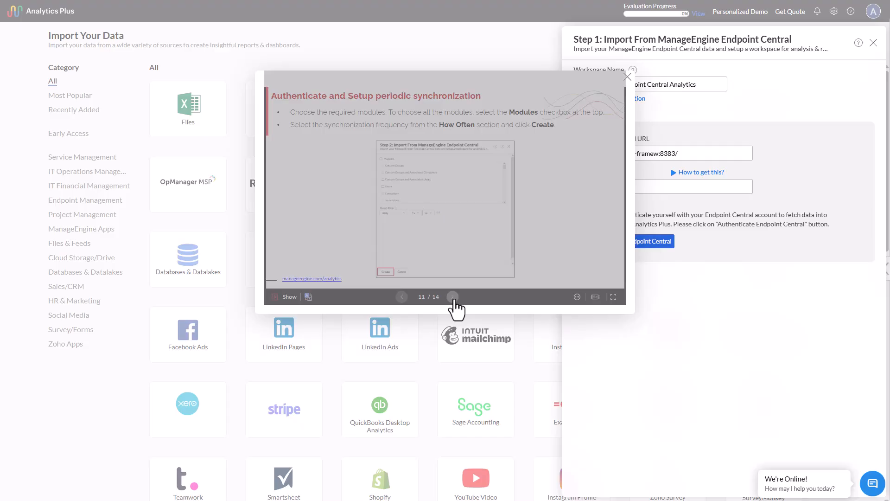
click(453, 298)
click(453, 298)
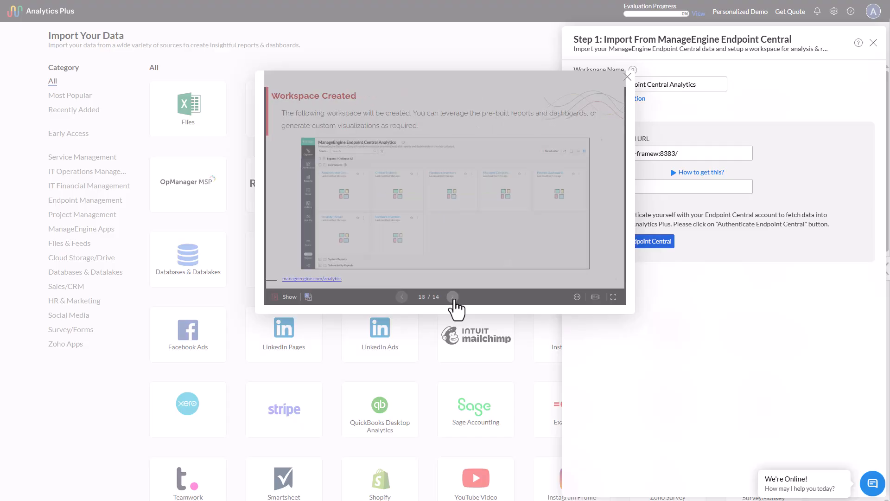
click(453, 298)
click(630, 84)
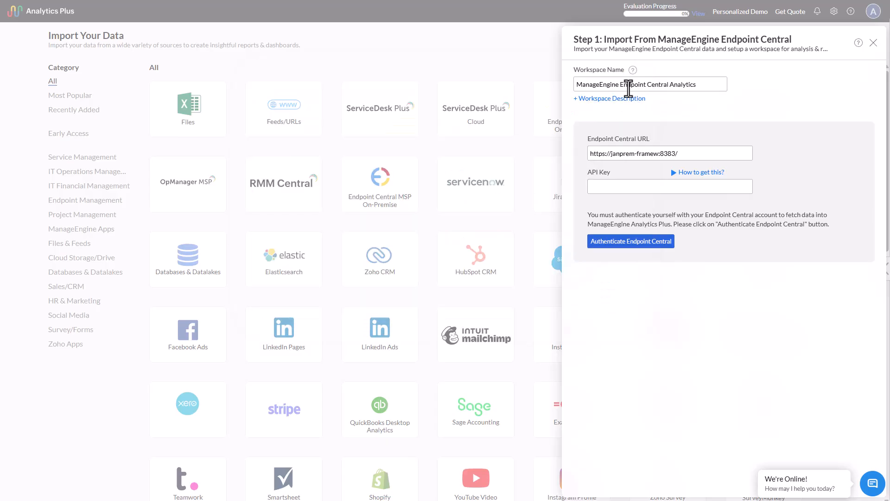
Step: Paste the copied API key into the Endpoint Central import form and authenticate Endpoint Central
click(615, 188)
right_click(615, 187)
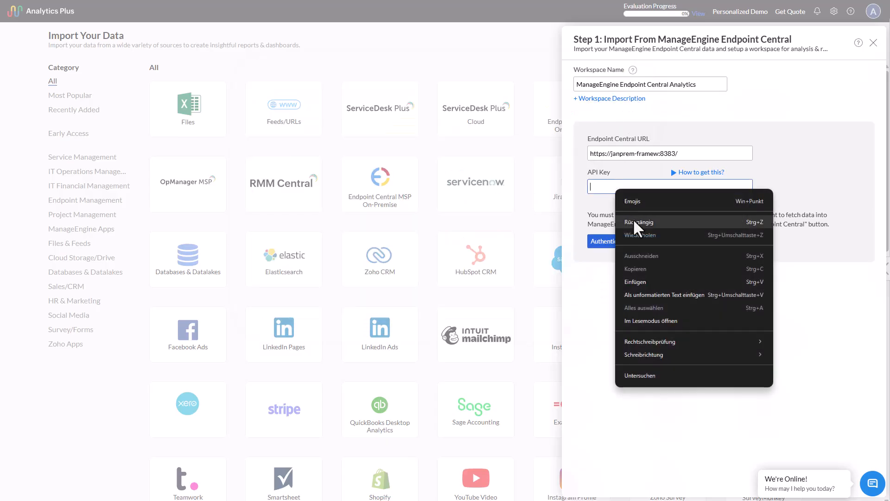
click(633, 281)
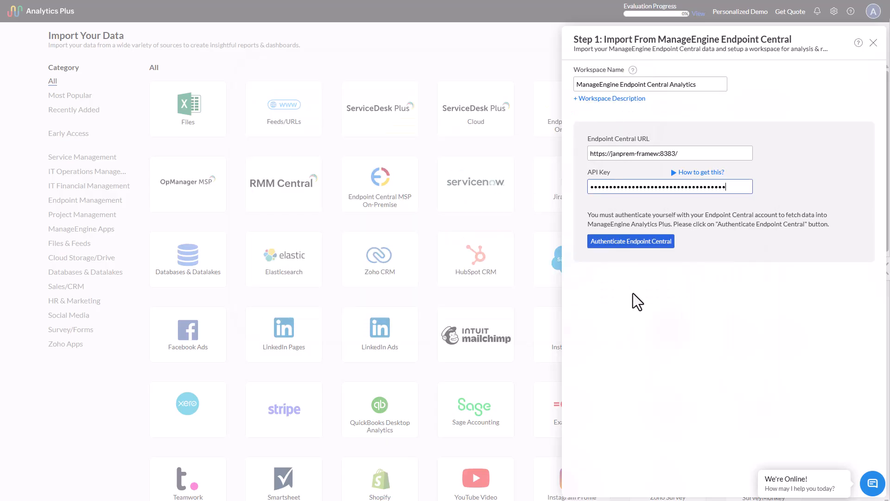
click(632, 250)
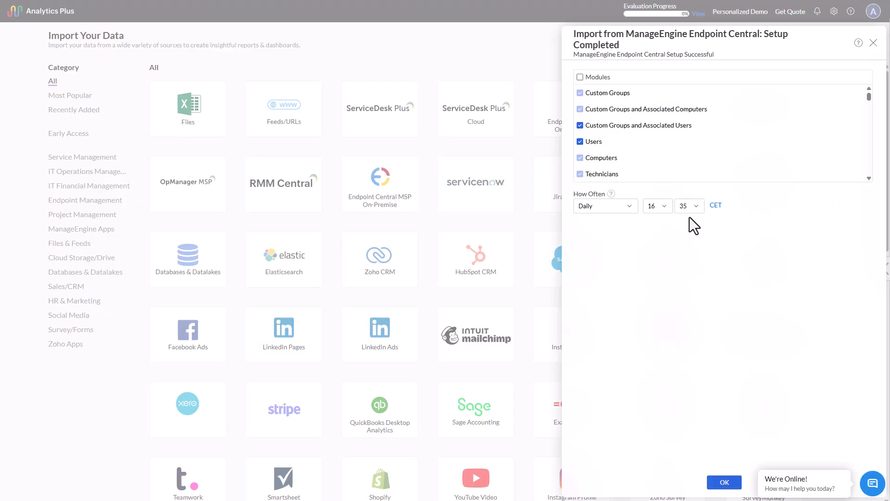
Step: Set the daily synchronization time of the Endpoint Central import to 16:40 CET
click(699, 205)
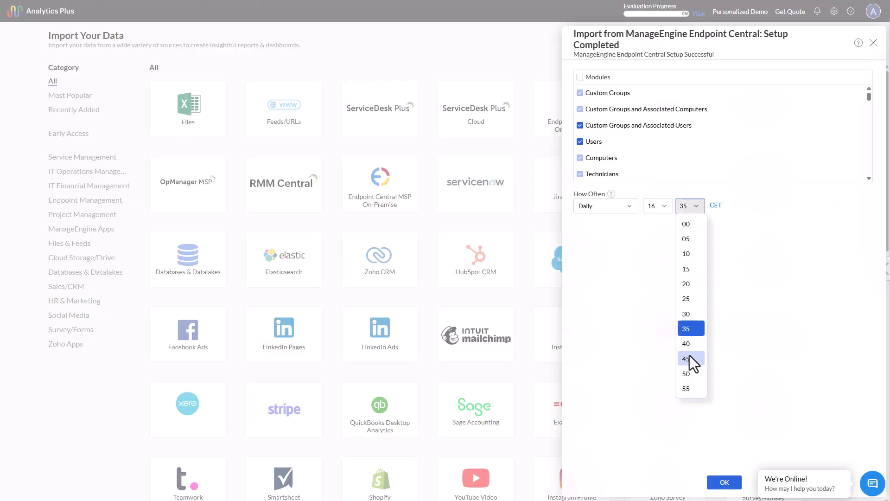
click(689, 343)
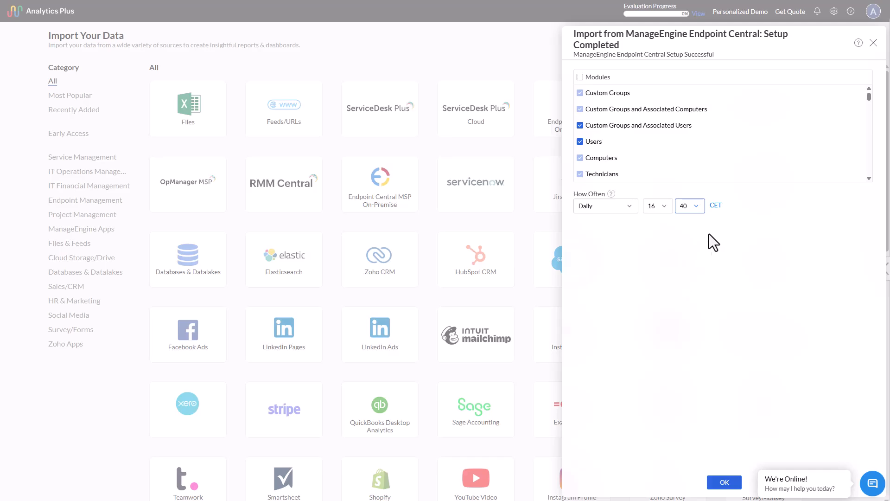
click(724, 482)
Step: Select all modules for the Endpoint Central import, confirm the setup, and continue to the new workspace
drag(869, 98, 871, 110)
scroll(630, 154, down, 5)
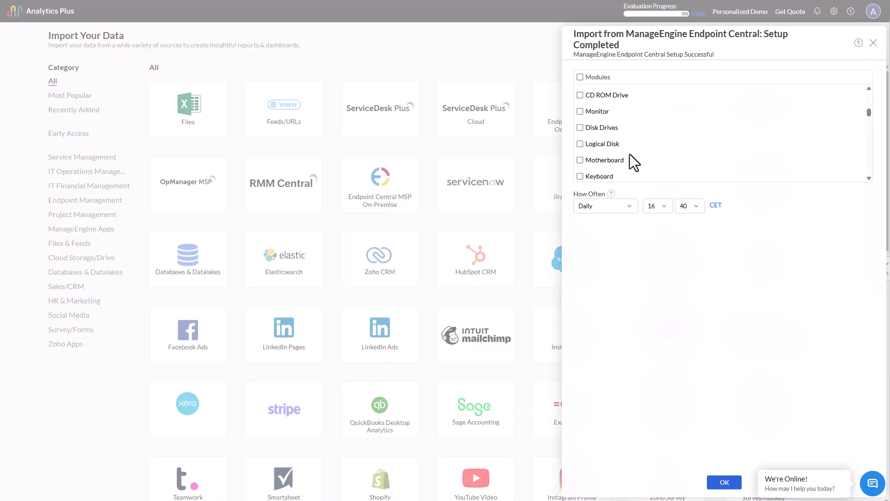
scroll(635, 149, up, 10)
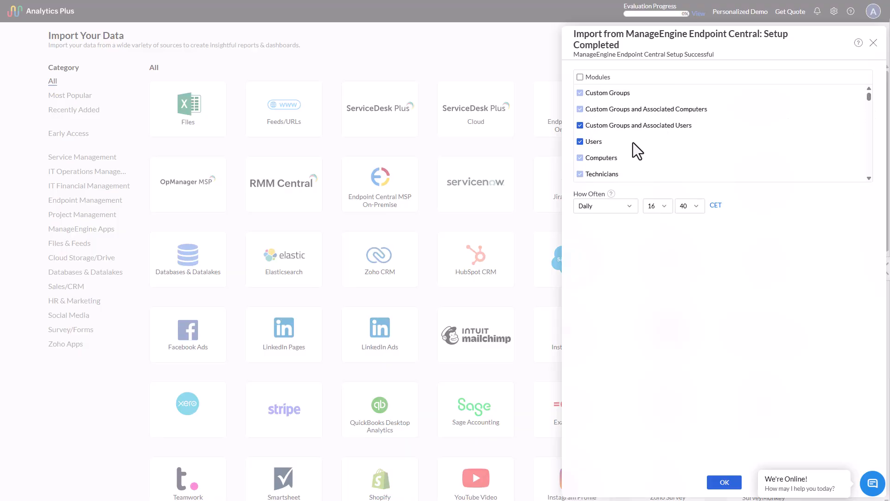
click(581, 78)
scroll(671, 145, down, 8)
scroll(672, 146, down, 4)
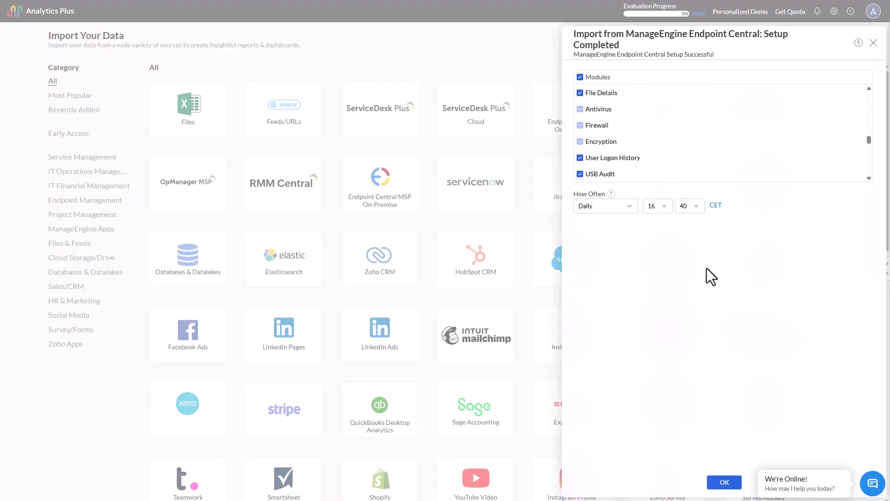
click(758, 470)
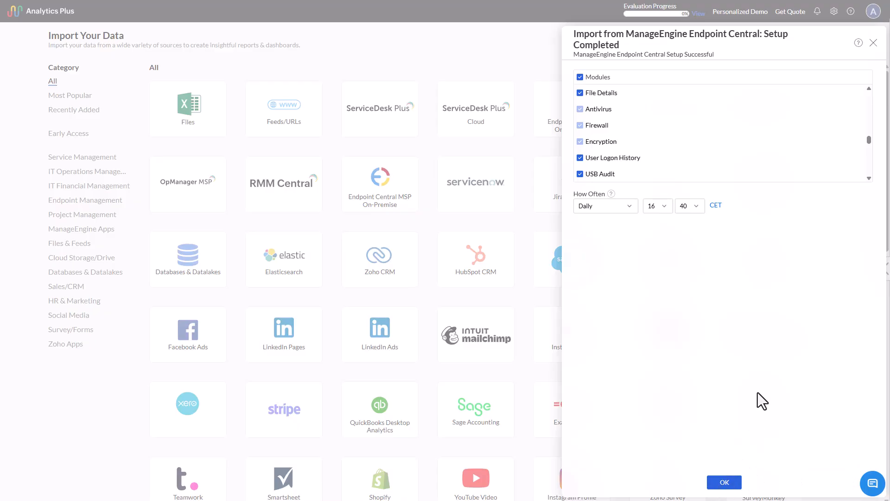
click(725, 483)
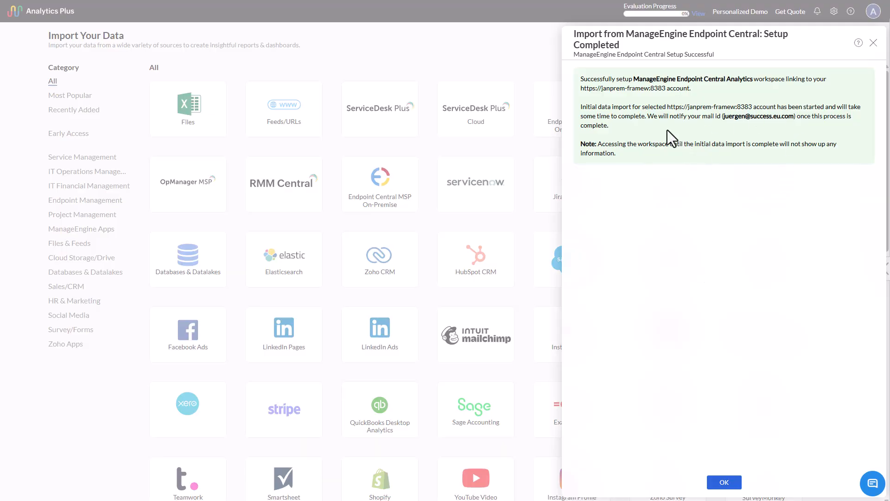
click(726, 481)
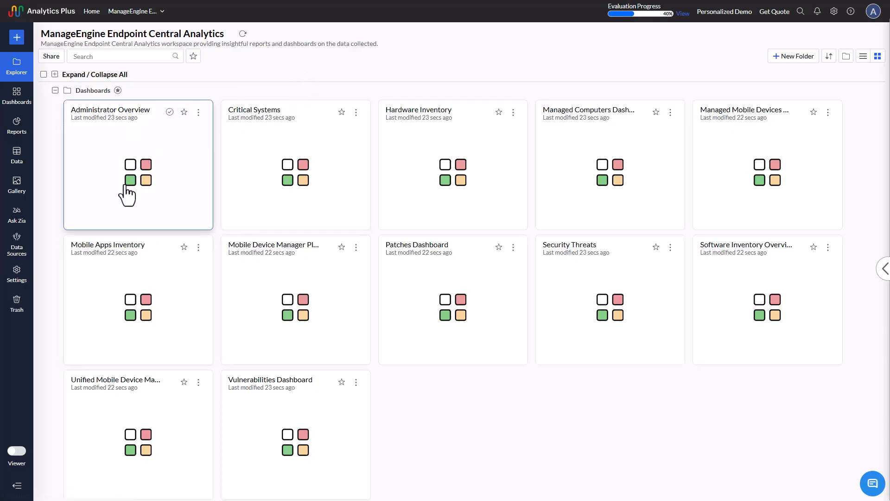
Step: View the Critical Systems dashboard and the Vulnerabilities Dashboard, then close both
click(281, 165)
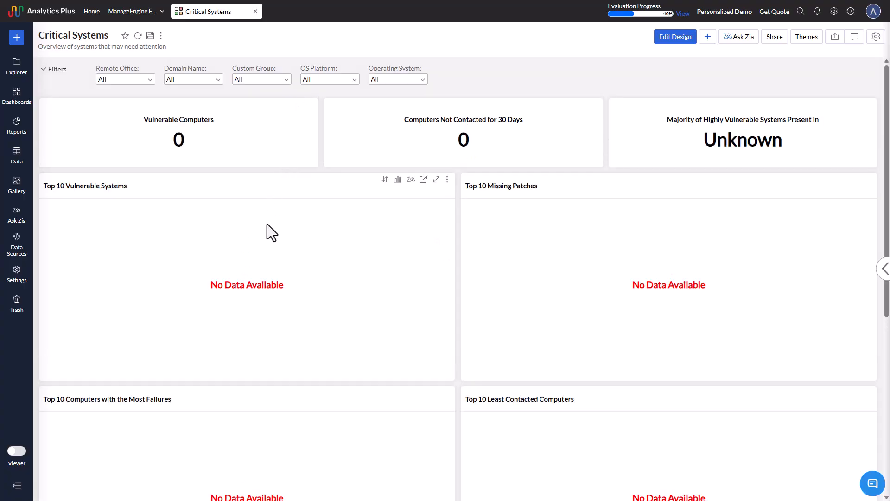
scroll(268, 226, down, 2)
scroll(268, 229, up, 2)
click(17, 107)
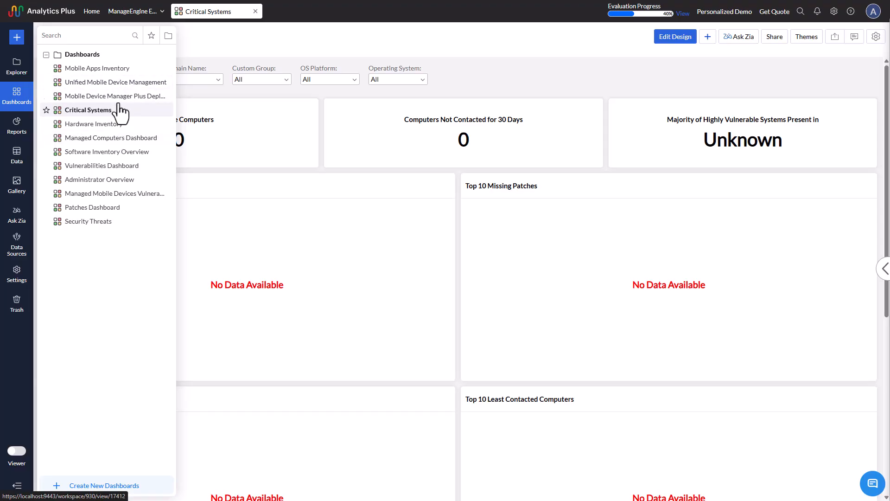
click(115, 167)
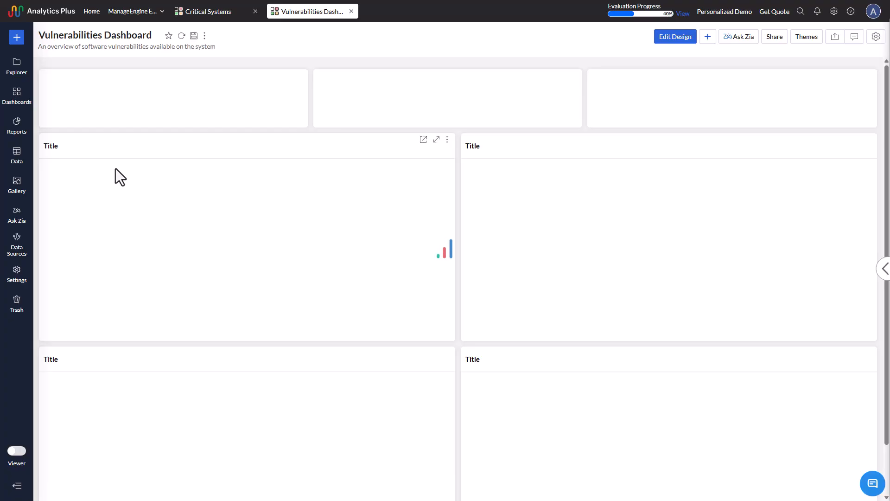
click(352, 11)
click(255, 11)
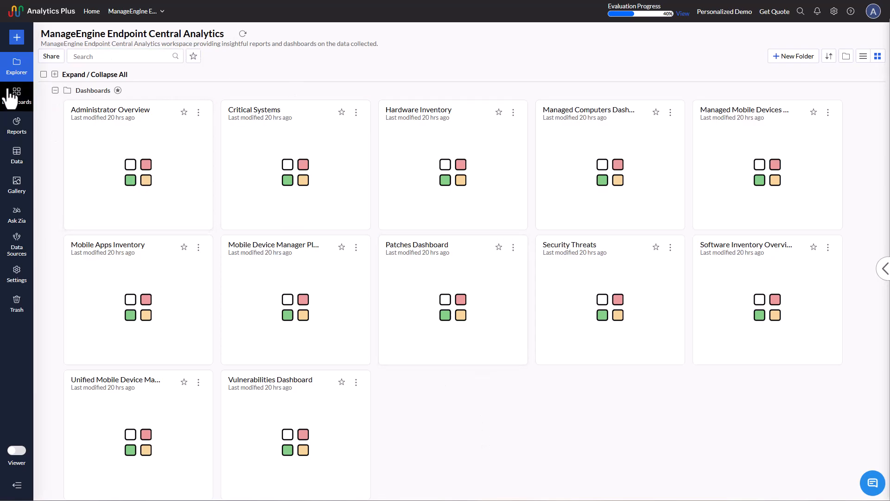
Step: Reopen the ManageEngine Endpoint Central Analytics workspace from Home and look through its folders by collapsing and re-expanding Dashboards
click(117, 15)
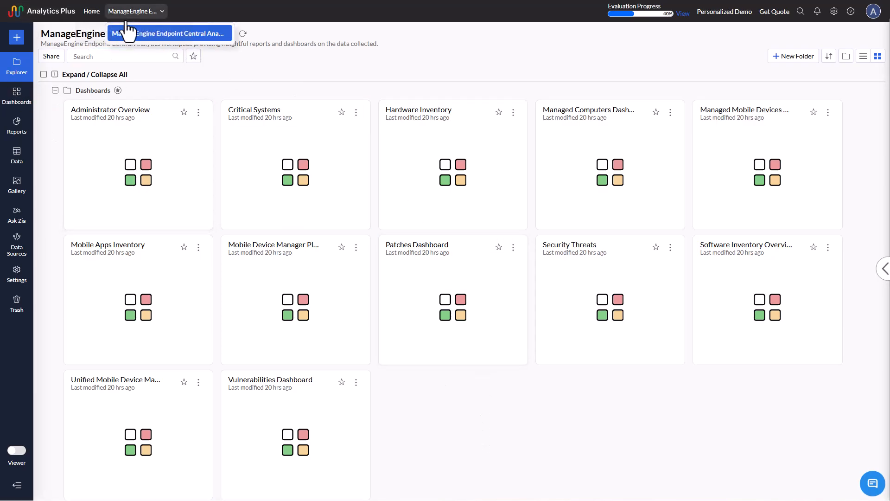
click(147, 36)
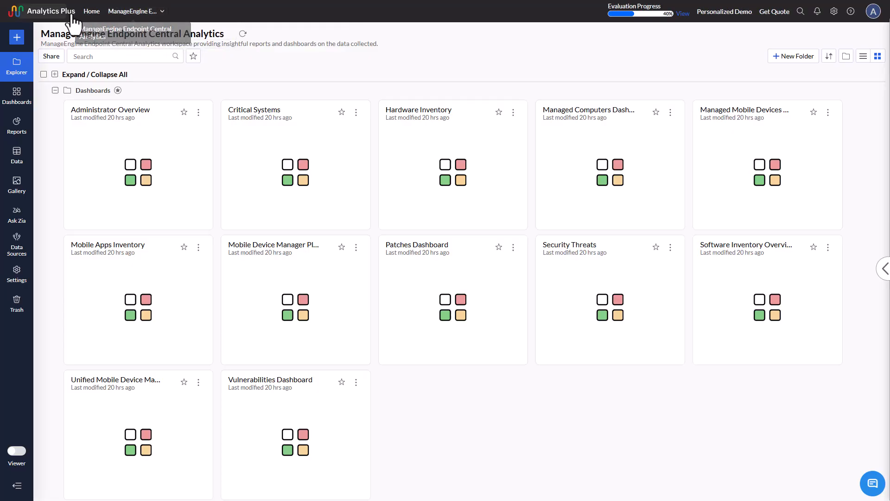
click(91, 12)
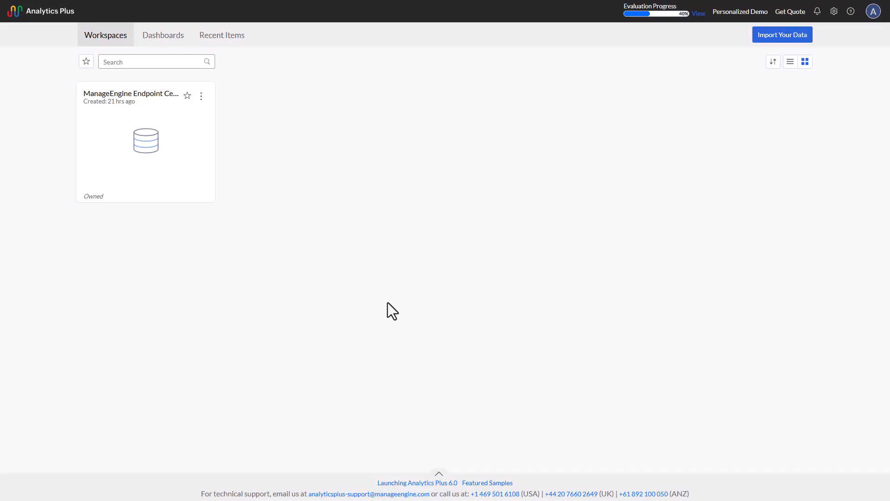
click(128, 140)
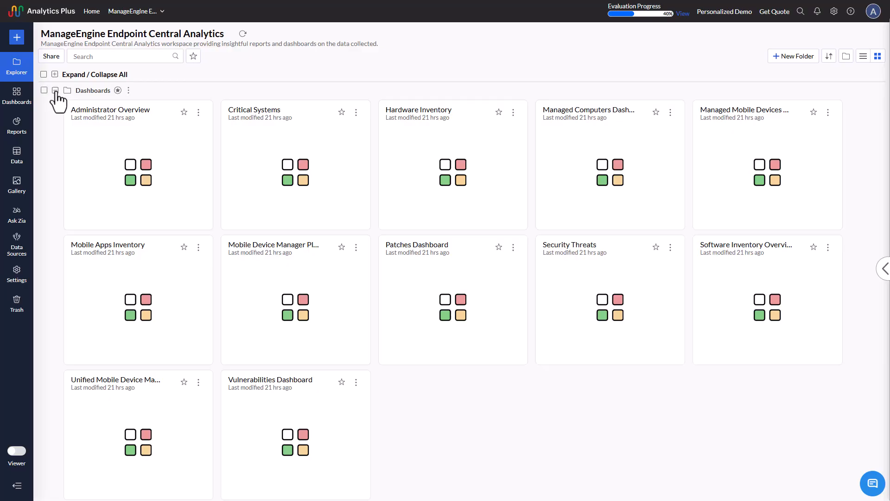
click(55, 90)
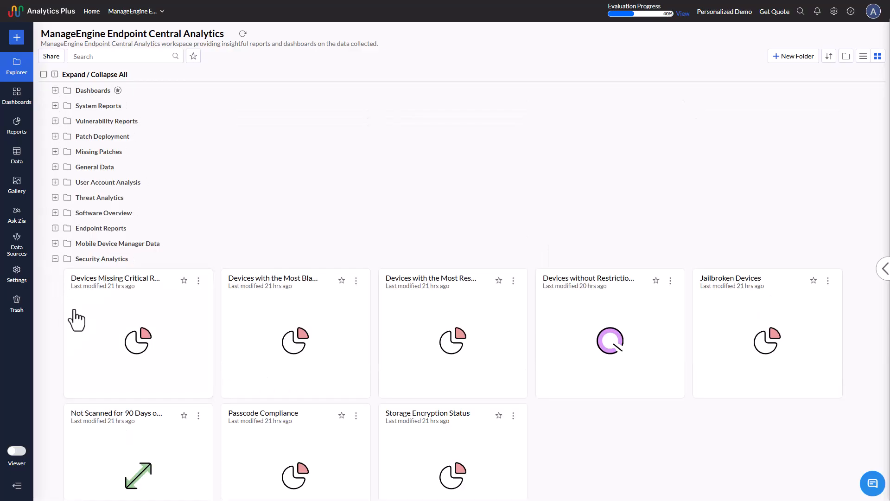
click(55, 90)
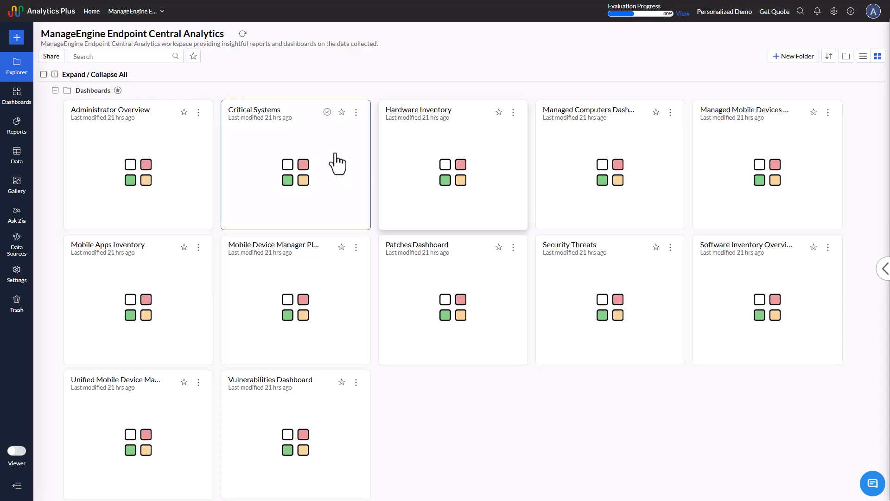
Step: Open the Critical Systems dashboard and examine all its charts, from vulnerable systems and missing patches to the remote offices
click(286, 168)
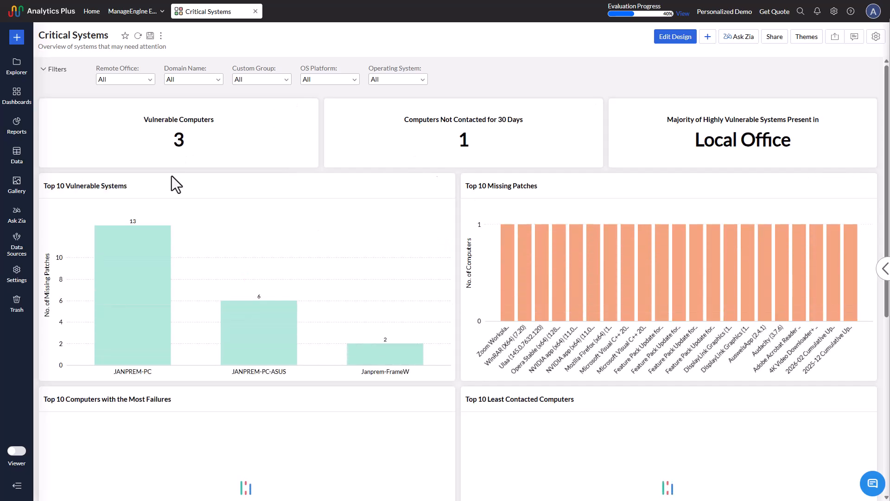
scroll(370, 262, down, 2)
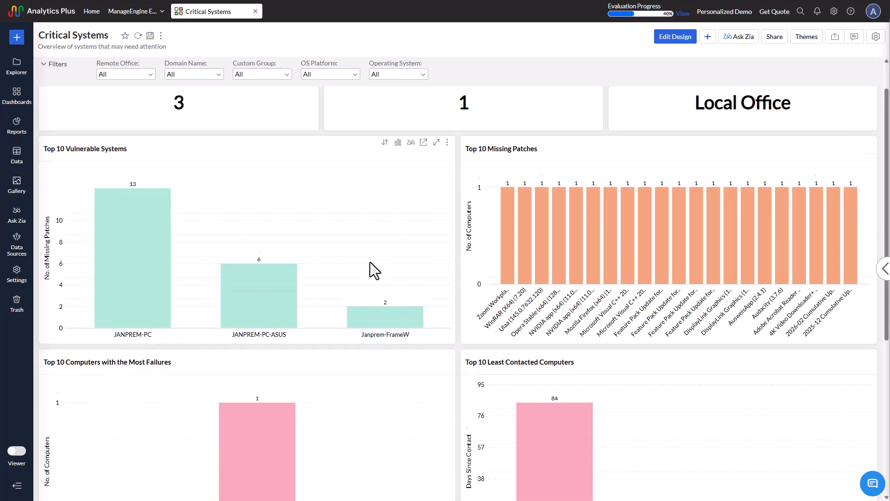
scroll(370, 262, down, 5)
scroll(394, 328, down, 1)
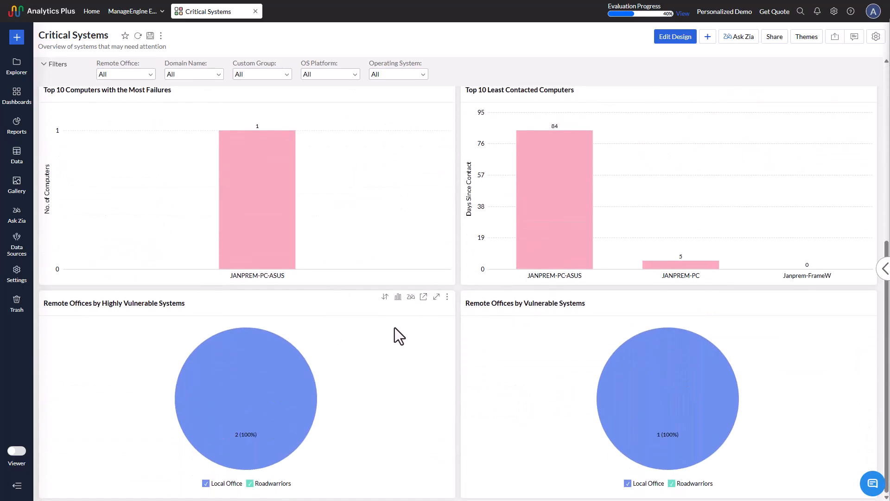
scroll(426, 379, up, 7)
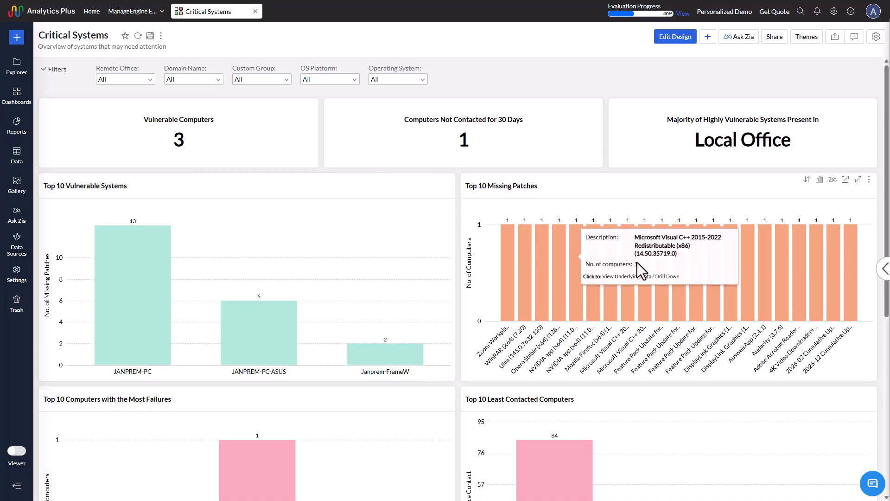
Step: View the underlying data of the Zoom Workplace bar in the Top 10 Missing Patches chart, then close it
click(510, 285)
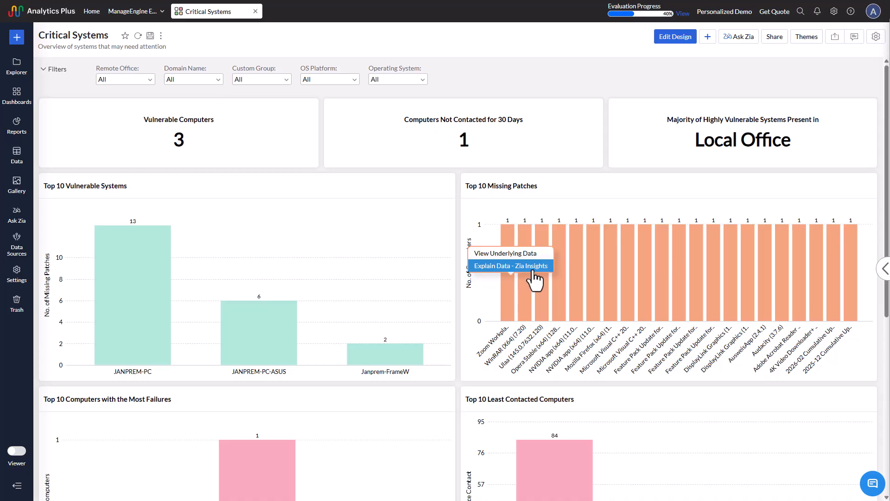
click(528, 253)
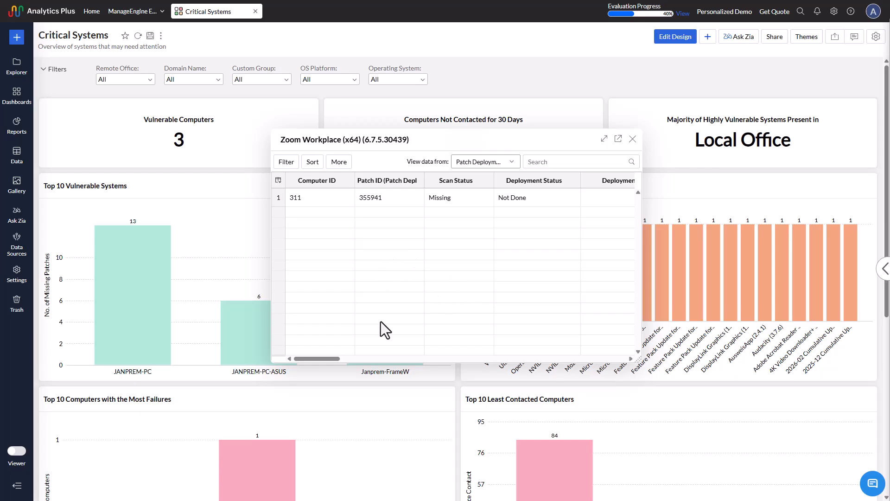
mouse_move(320, 357)
mouse_down()
mouse_move(376, 362)
mouse_move(321, 357)
mouse_up()
click(630, 139)
Step: Read the Zia Insights explanation for the Zoom Workplace bar in Top 10 Missing Patches, then close it
click(510, 267)
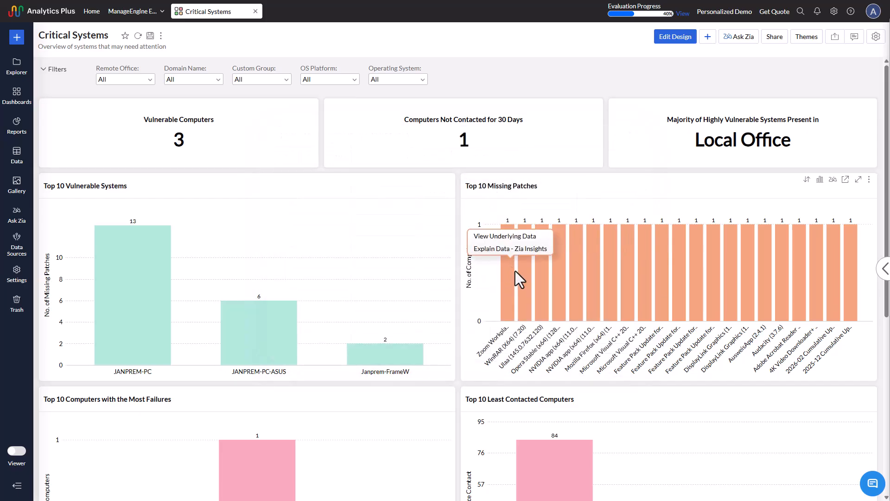
click(511, 251)
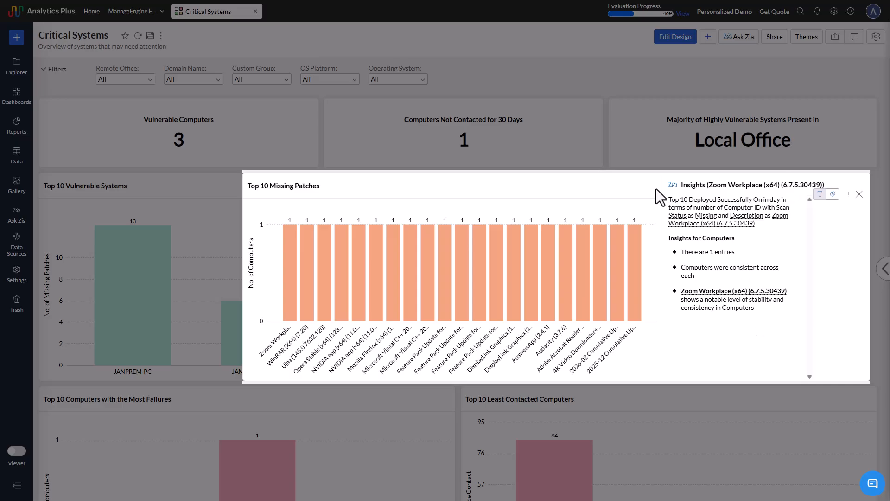
click(859, 194)
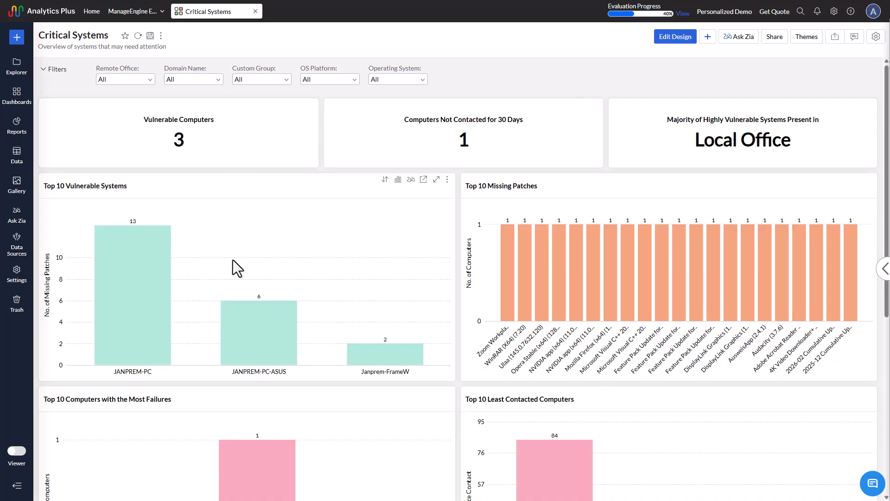
Step: Close Critical Systems, examine the Patches Dashboard from missing patch approval down to the patch deployment charts, and close it
click(255, 11)
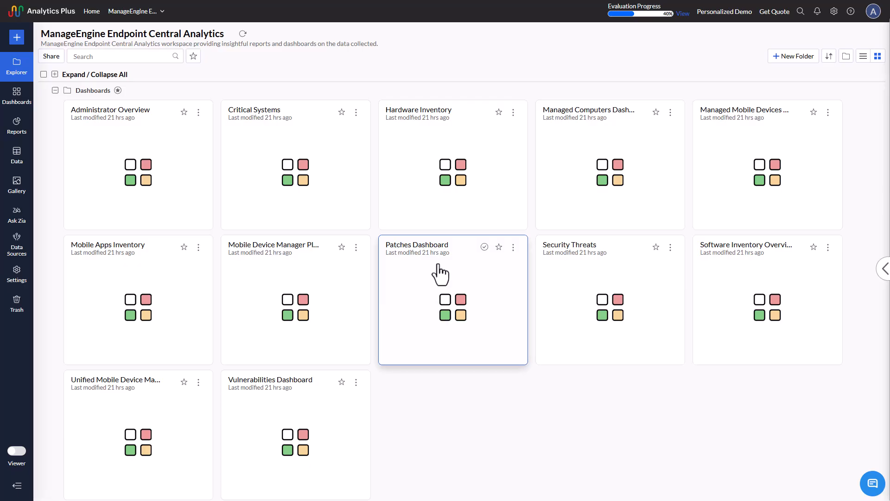
click(440, 296)
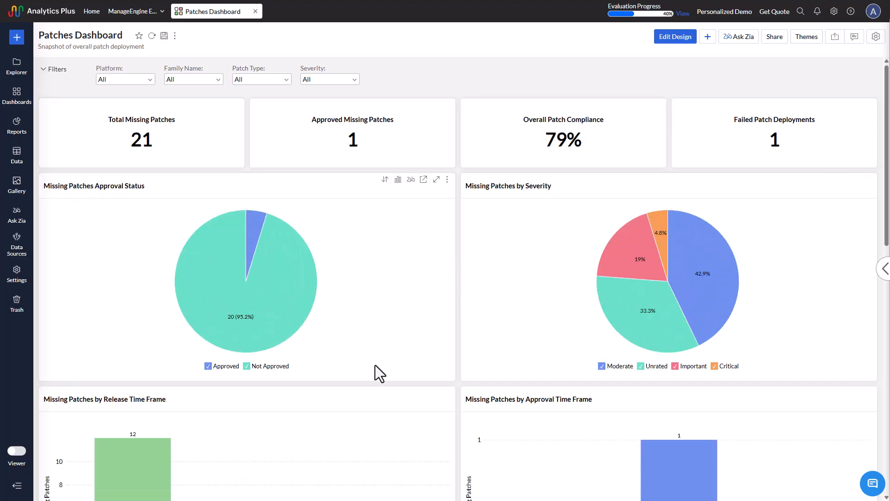
scroll(376, 366, down, 4)
scroll(379, 365, down, 6)
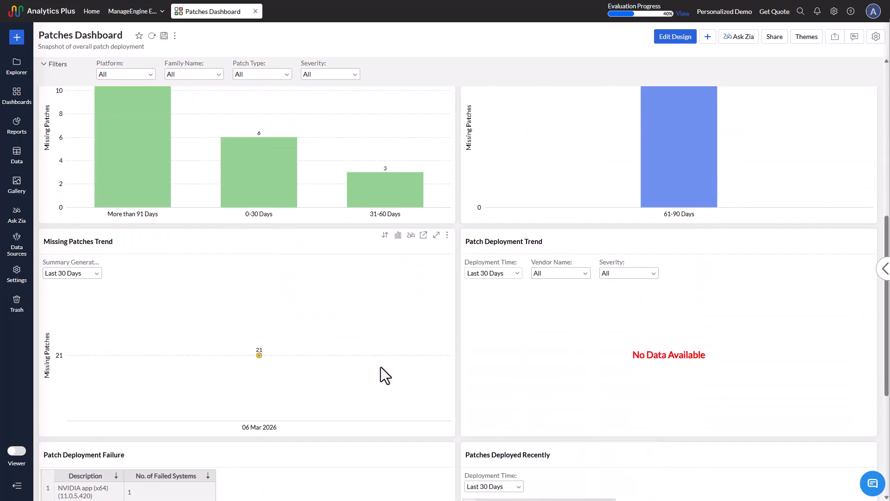
scroll(382, 369, down, 2)
scroll(383, 366, up, 12)
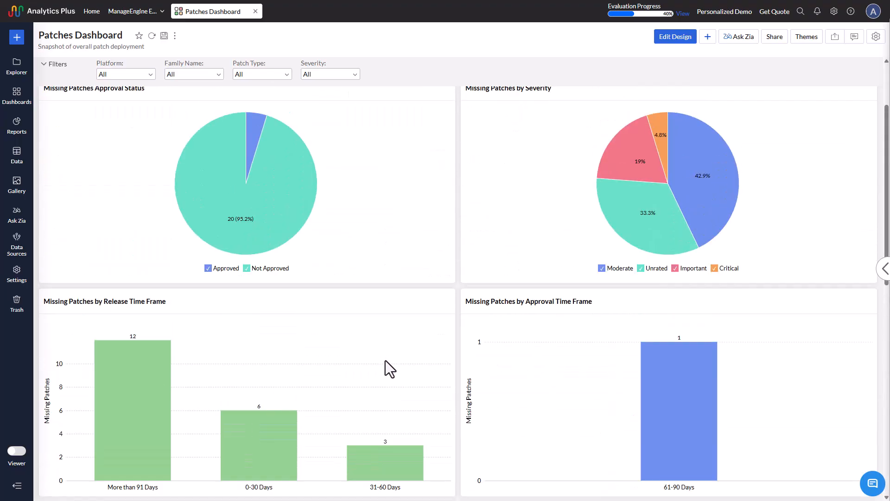
click(255, 11)
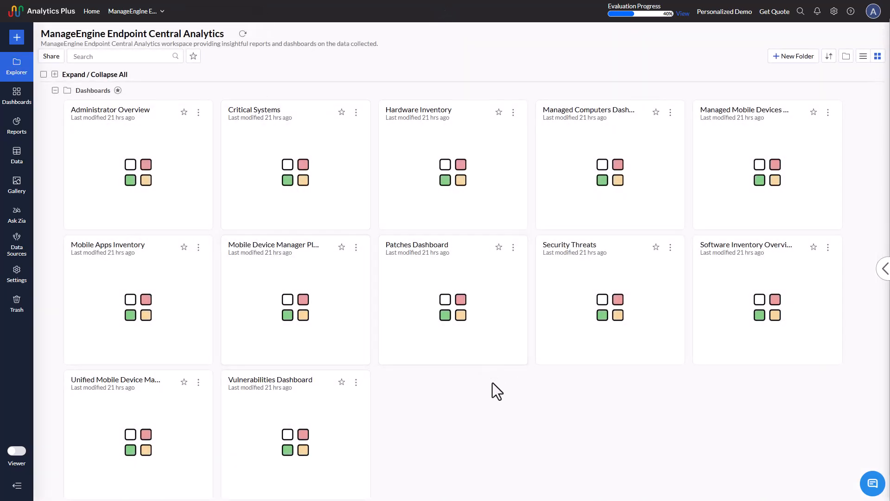
Step: View the Security Threats dashboard, then close it and collapse the Dashboards folder
click(618, 306)
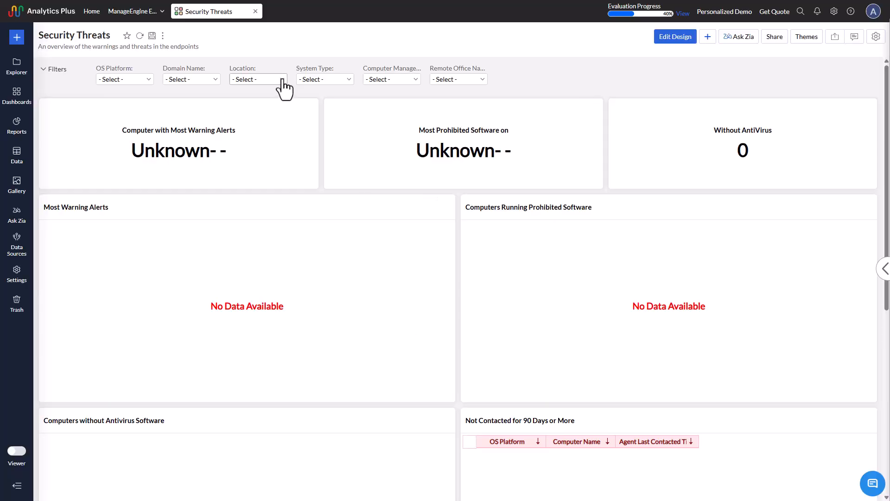
click(255, 11)
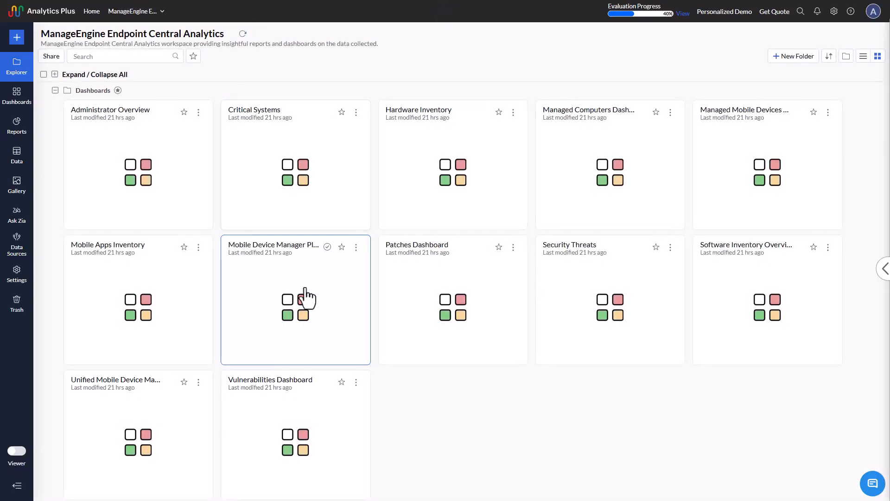
click(55, 90)
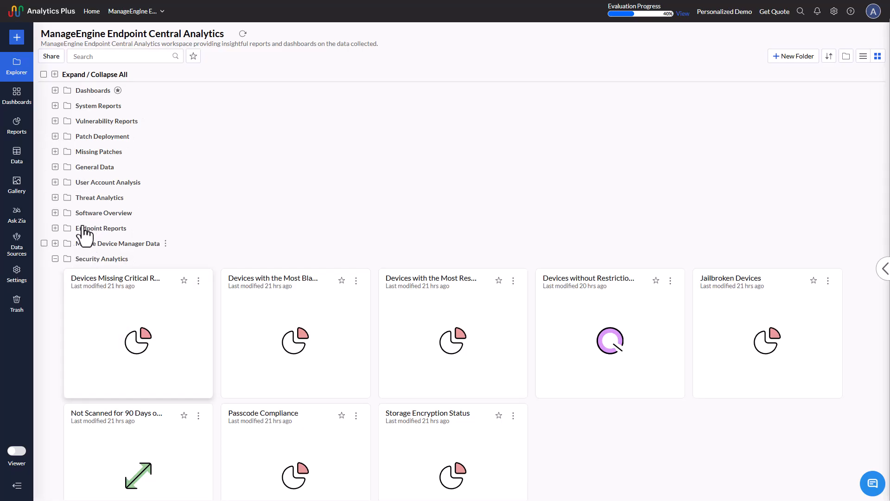
Step: Glance into the System Reports folder and view the Antivirus Status of Computers report in Vulnerability Reports, then close the report
click(55, 106)
click(55, 106)
click(56, 121)
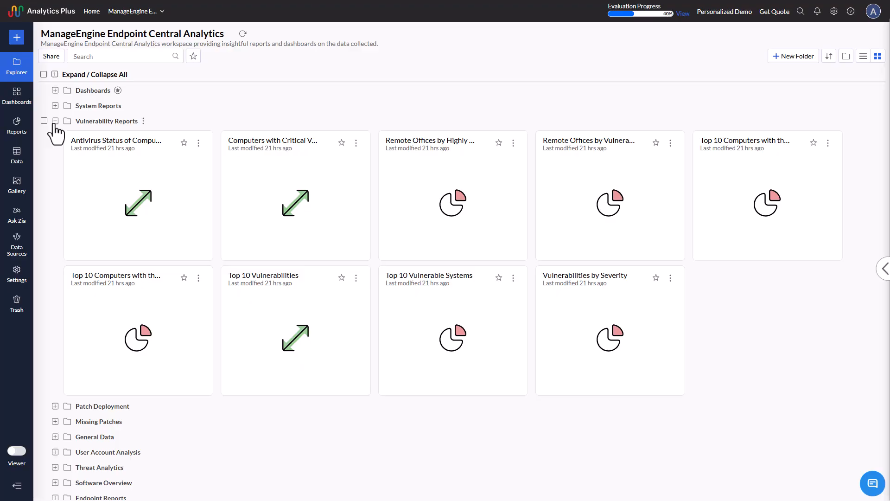
click(156, 197)
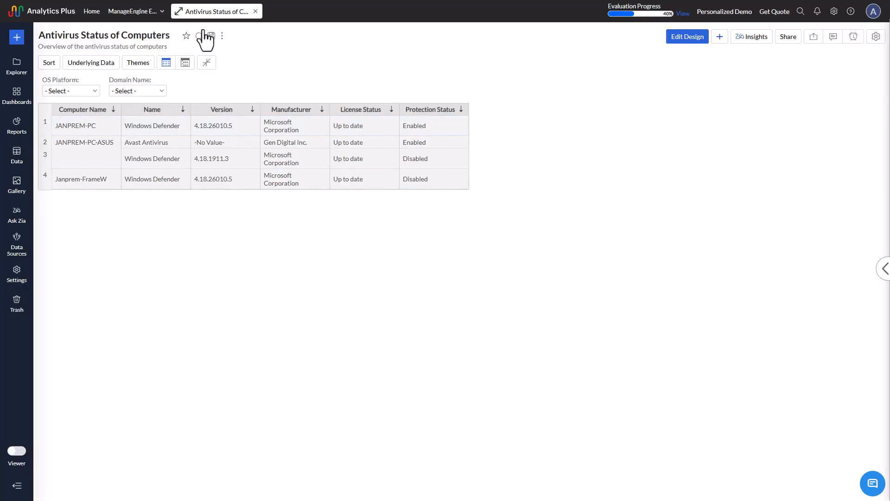
click(255, 11)
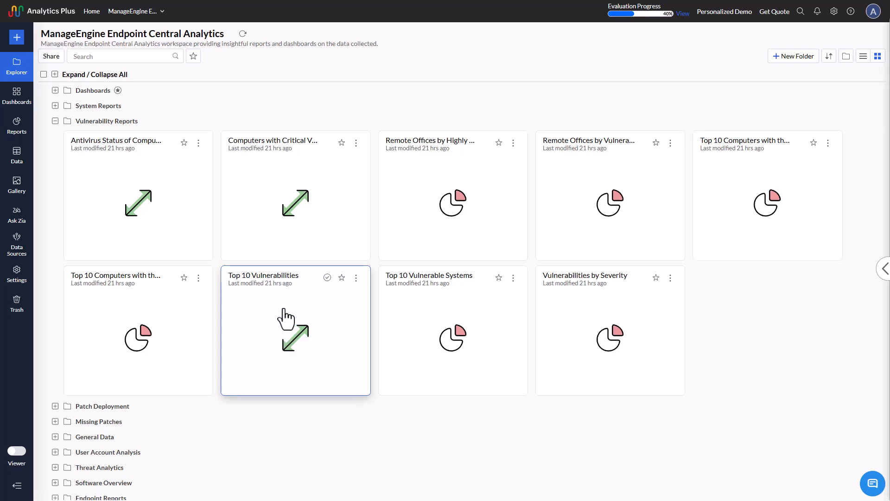
Step: Collapse the Vulnerability Reports and Security Analytics folders in the workspace
click(55, 121)
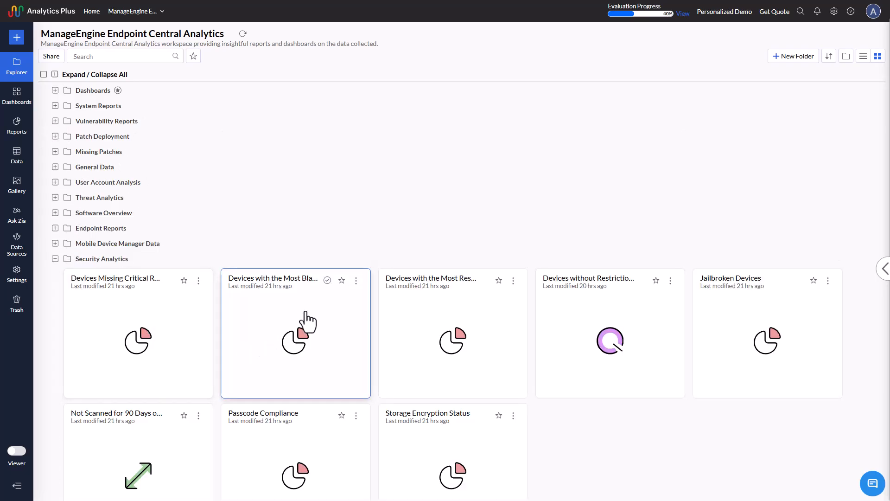
scroll(306, 320, down, 2)
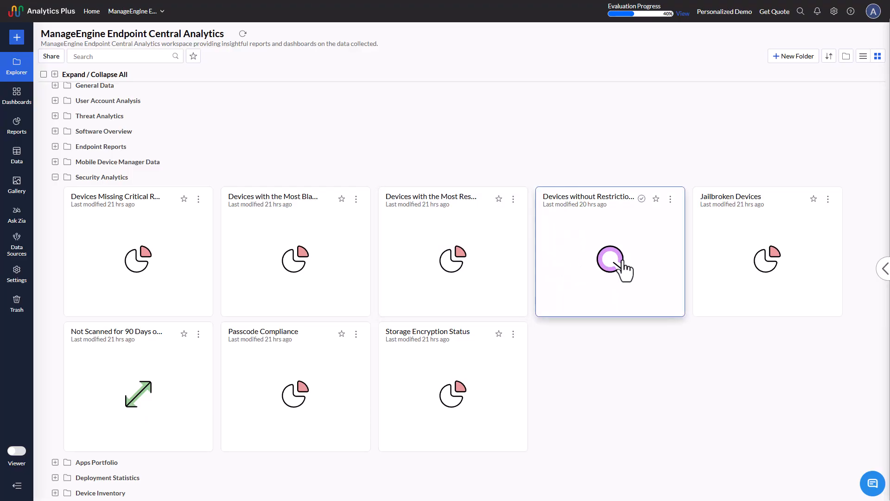
click(55, 177)
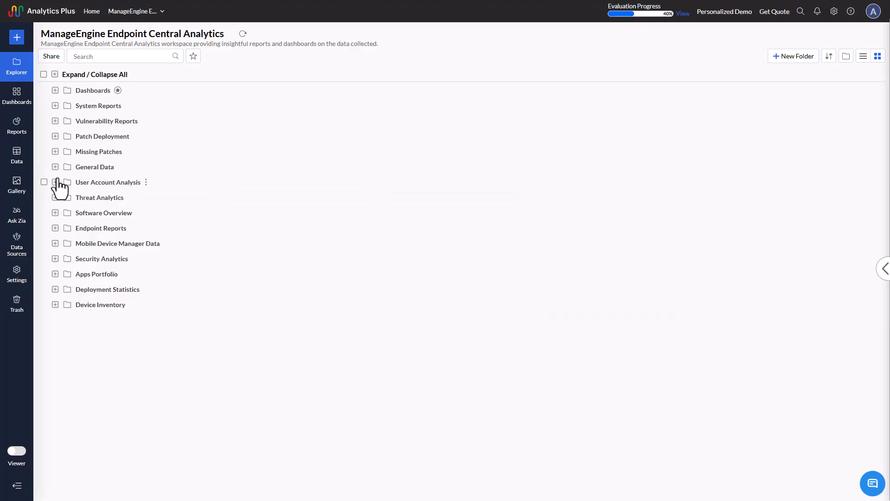
Step: Search the workspace for "antivirus" and view the Antivirus table in General Data, then close it and collapse Vulnerability Reports
click(130, 54)
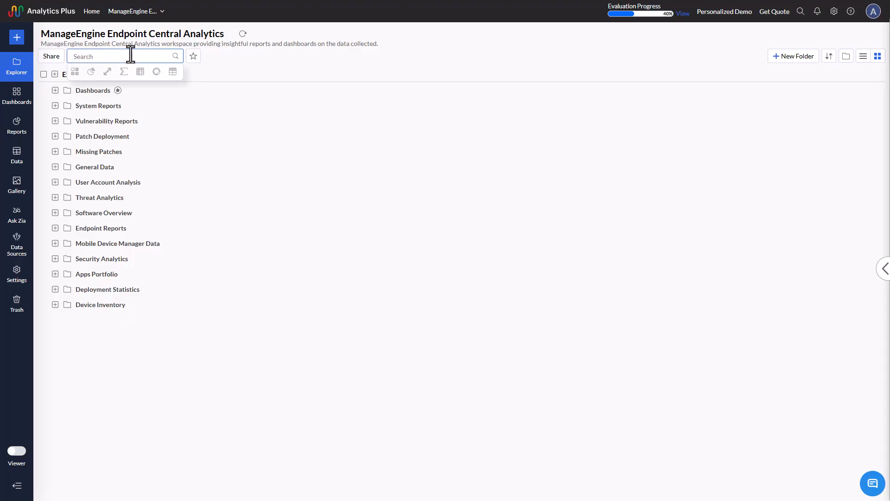
text(antivirus)
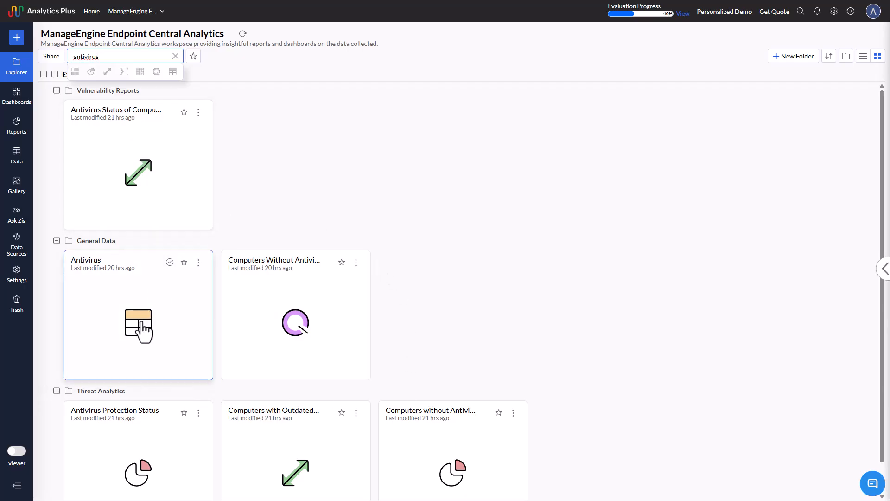
scroll(155, 351, down, 1)
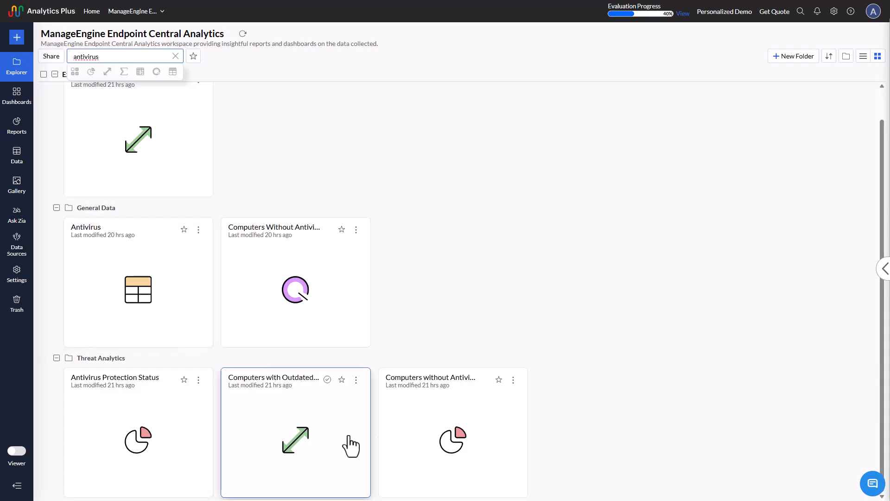
click(112, 281)
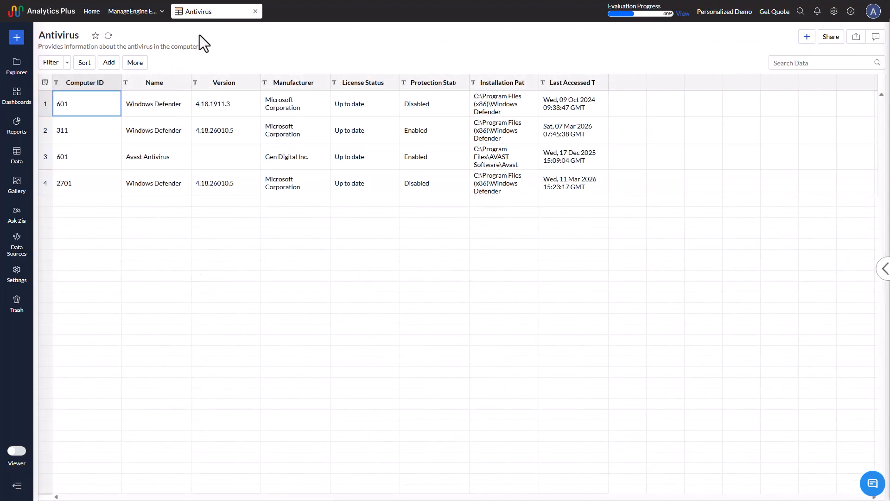
click(255, 11)
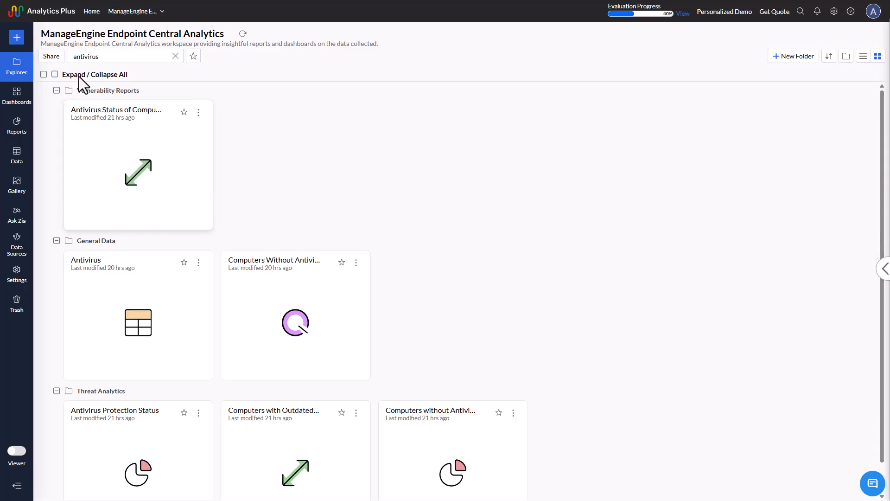
click(57, 91)
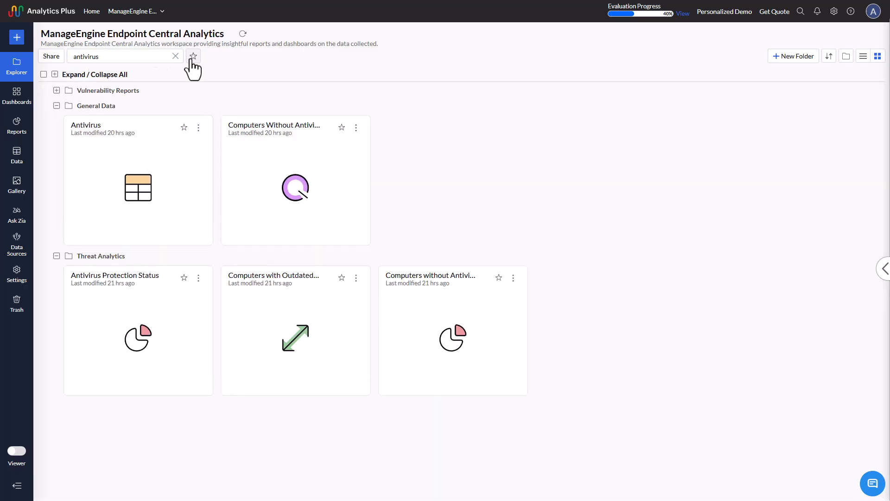
Step: Search the workspace for "bitlocker" instead, view the Bitlocker Status chart in Endpoint Reports, then close it and clear the search
click(176, 56)
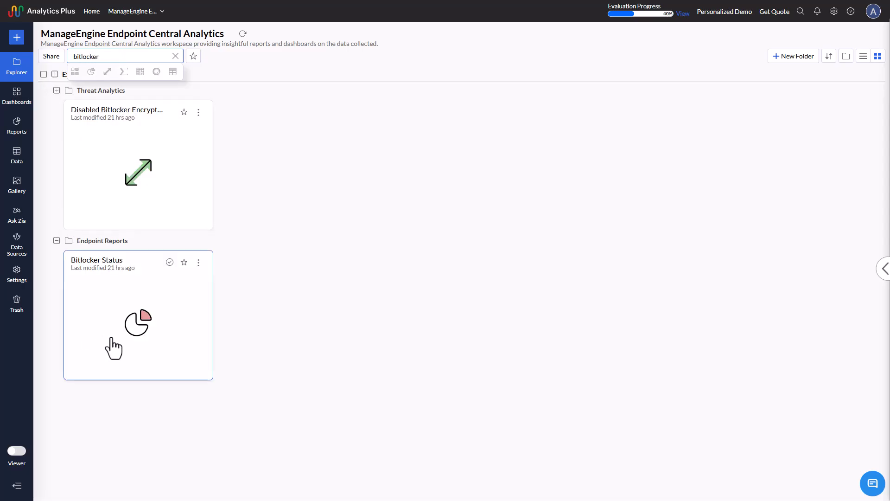
click(123, 330)
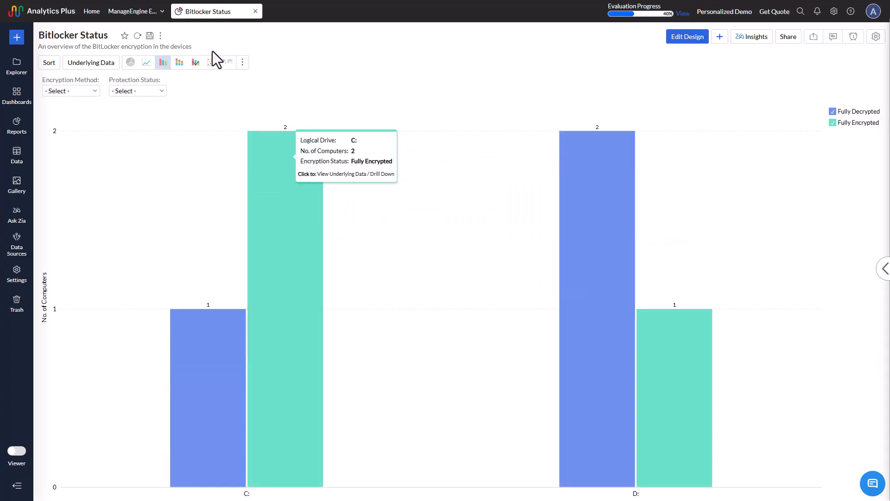
click(255, 11)
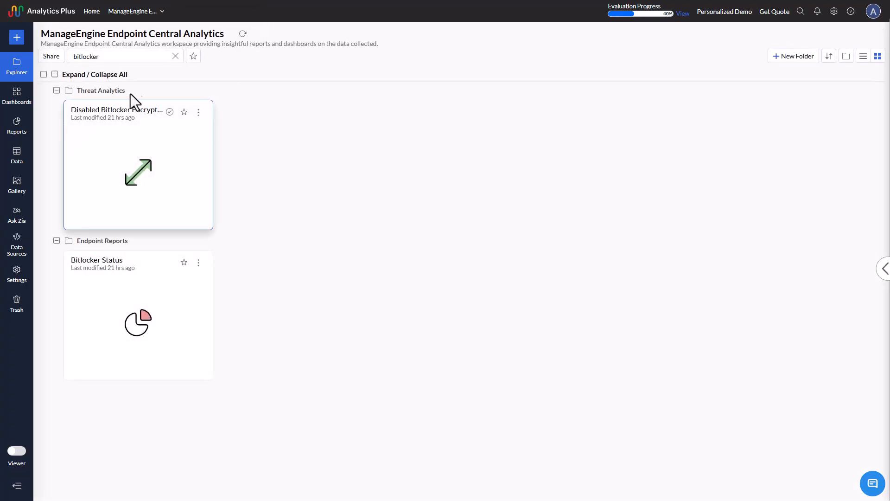
click(56, 91)
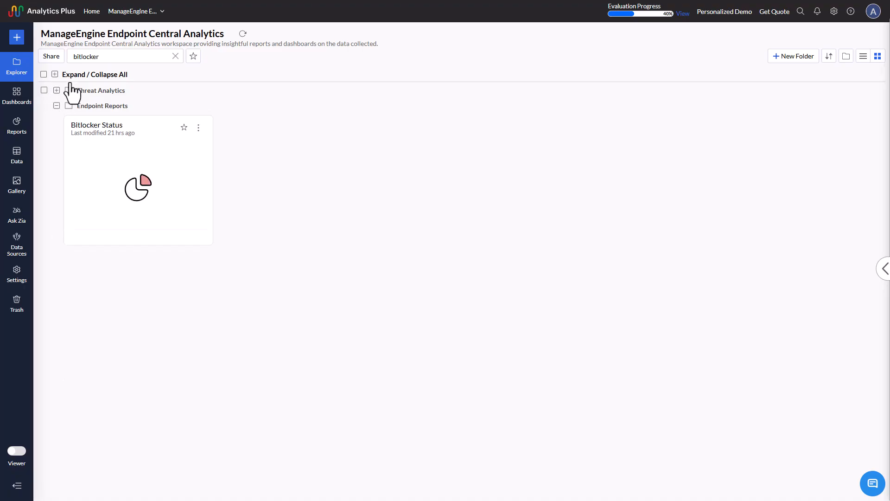
click(175, 56)
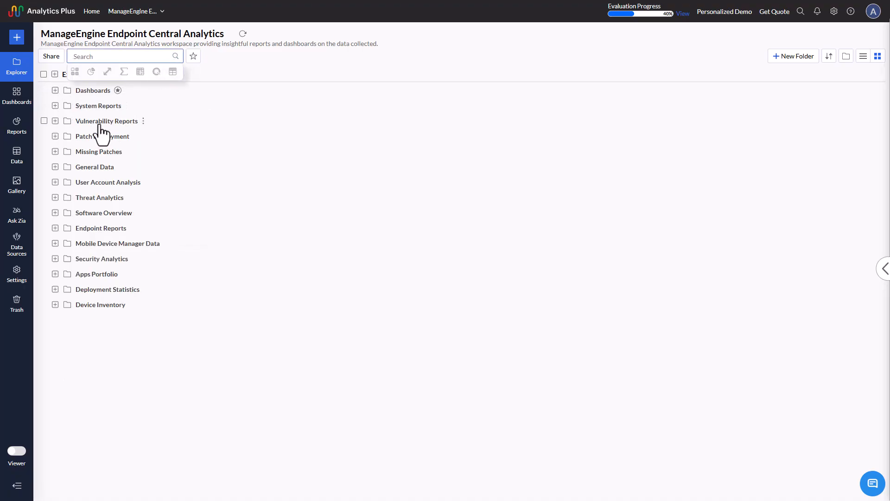
Step: Open the Administrator Overview dashboard from the Dashboards folder and look over its agent deployment charts
click(55, 90)
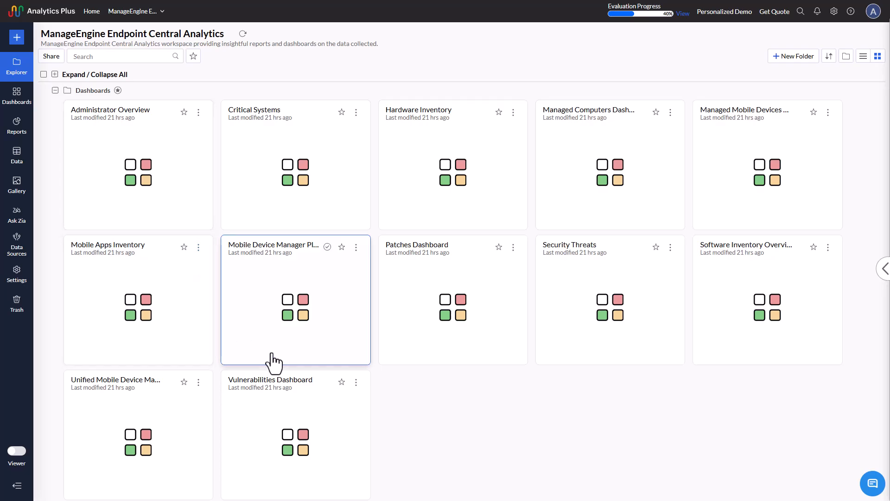
click(149, 181)
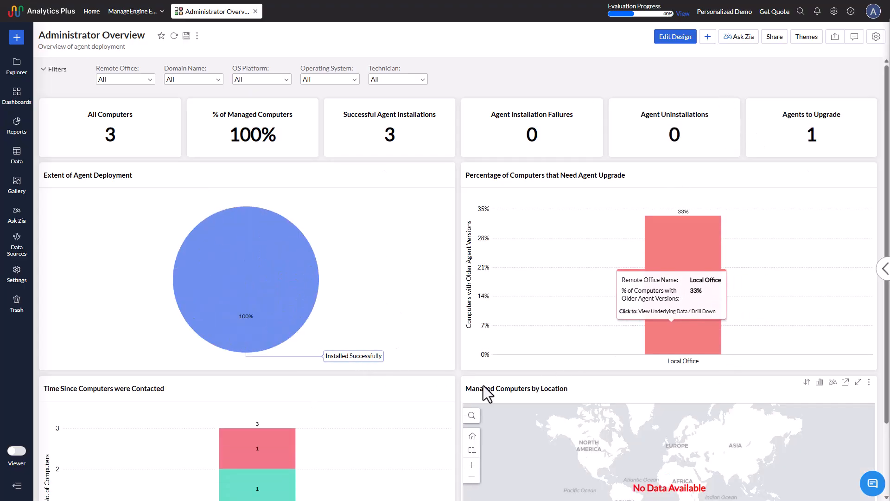
scroll(376, 388, down, 2)
scroll(408, 378, up, 2)
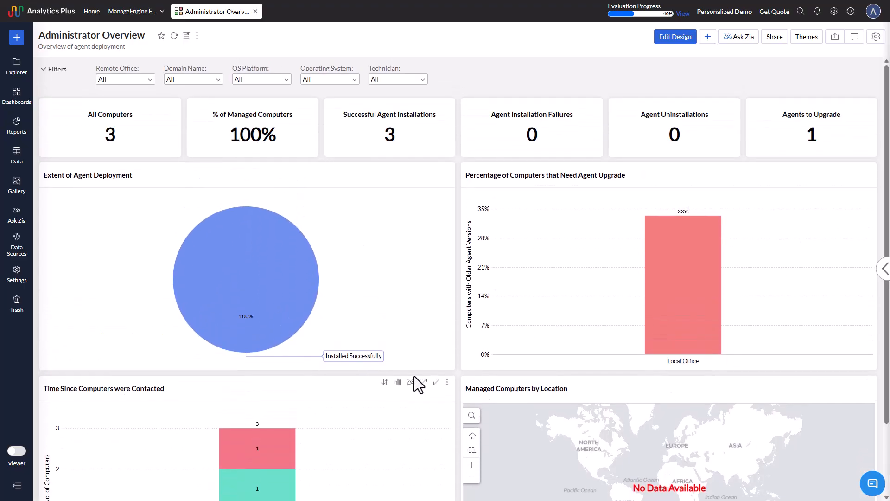
Step: Apply the Fill Color layout from the dashboard themes to Administrator Overview
click(806, 44)
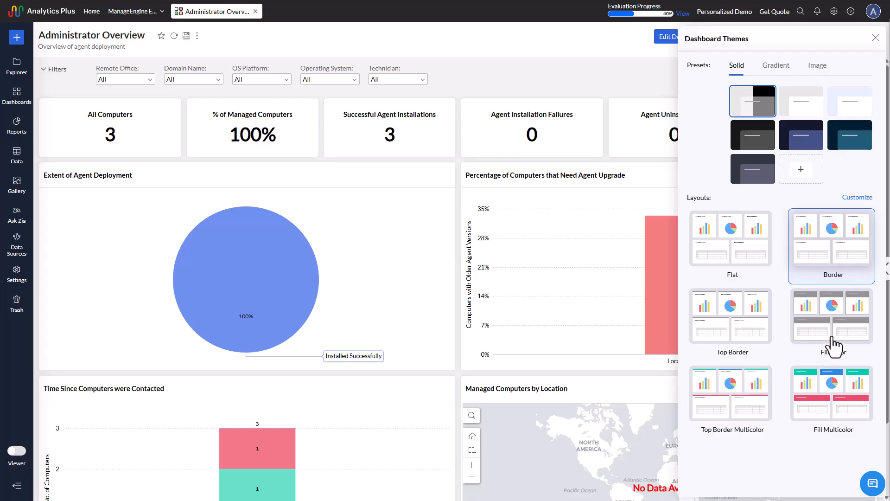
click(832, 341)
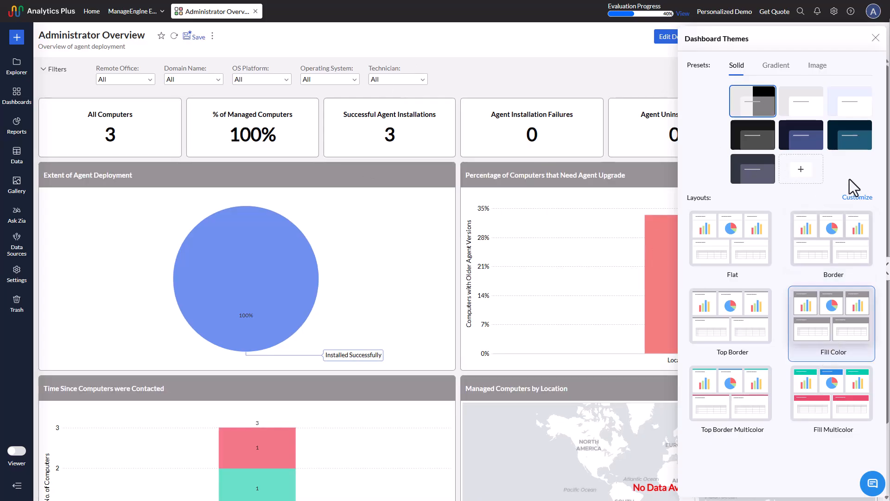
Step: Try several solid theme presets on the dashboard, including Dark and the dark slate grey one
click(799, 116)
click(760, 148)
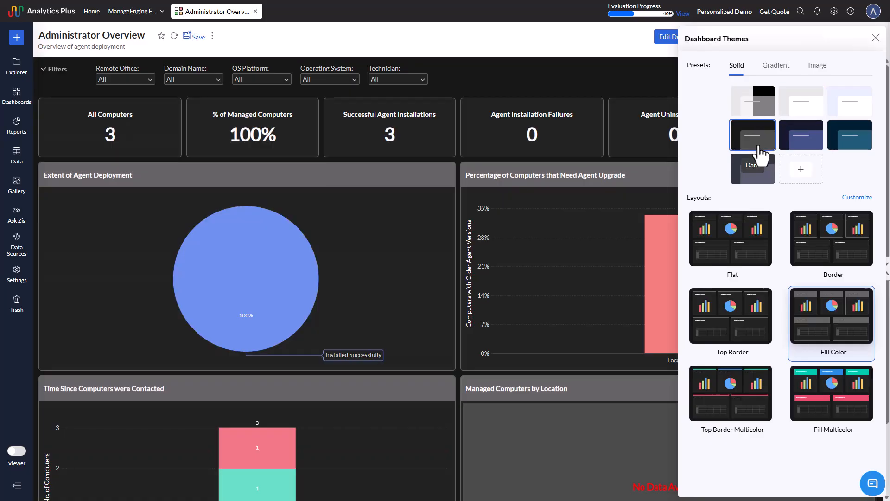
click(759, 182)
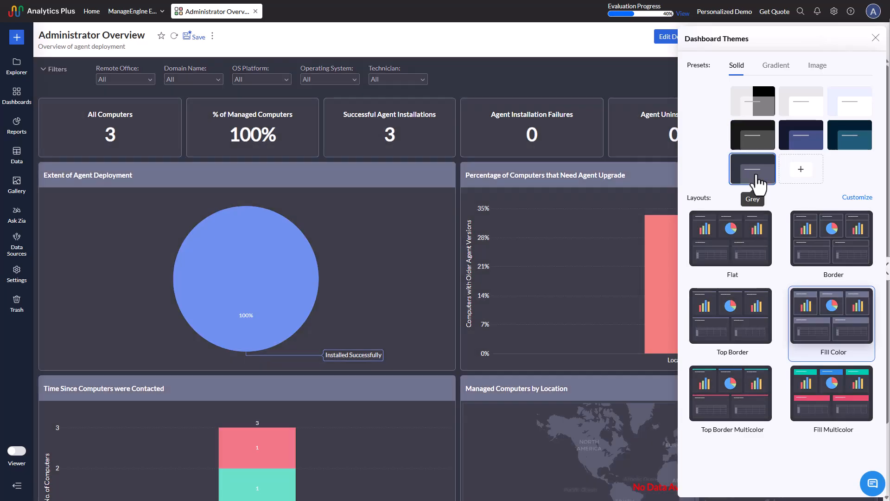
Step: Browse the gradient and image presets, apply the mountain sunset image to the dashboard, and close the theme settings
click(777, 73)
click(814, 74)
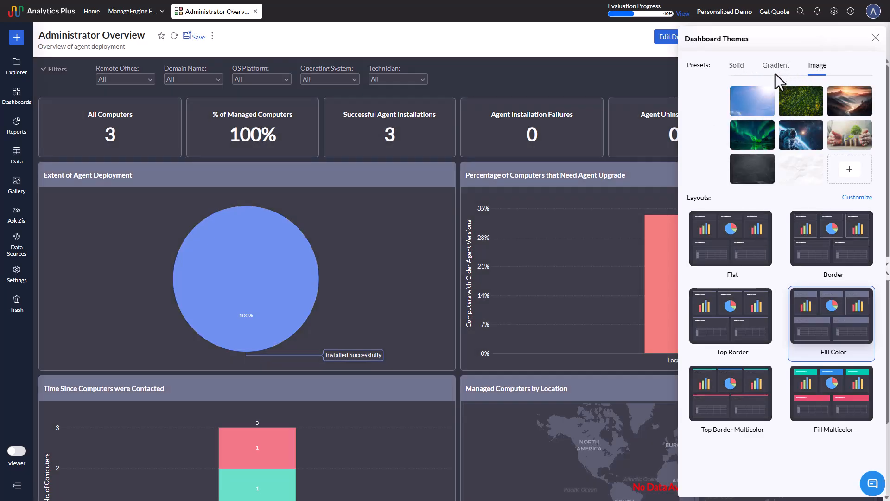
click(857, 119)
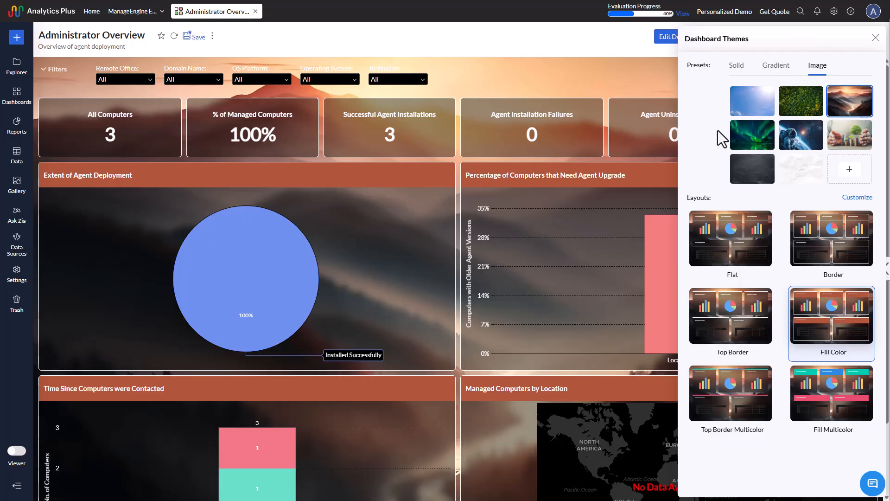
click(875, 38)
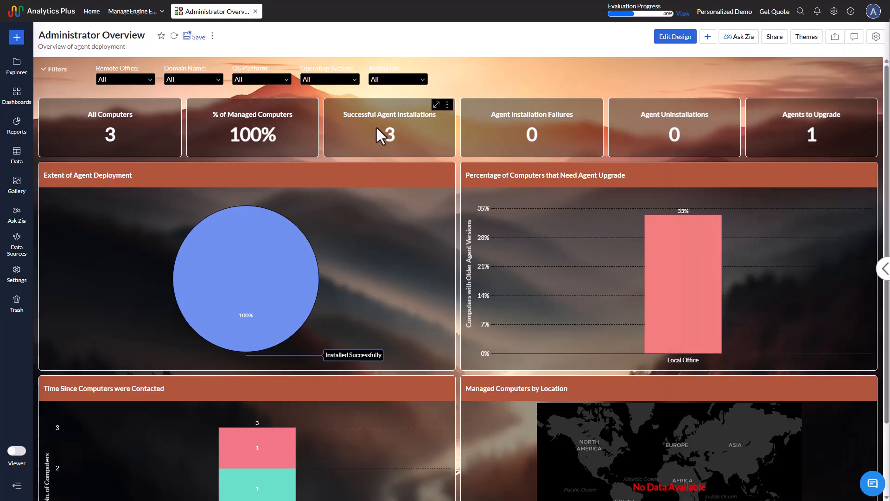
Step: Look over the themed Administrator Overview dashboard, then browse the workspace's report folders and collapse Vulnerability Reports
scroll(338, 297, down, 2)
scroll(341, 307, up, 2)
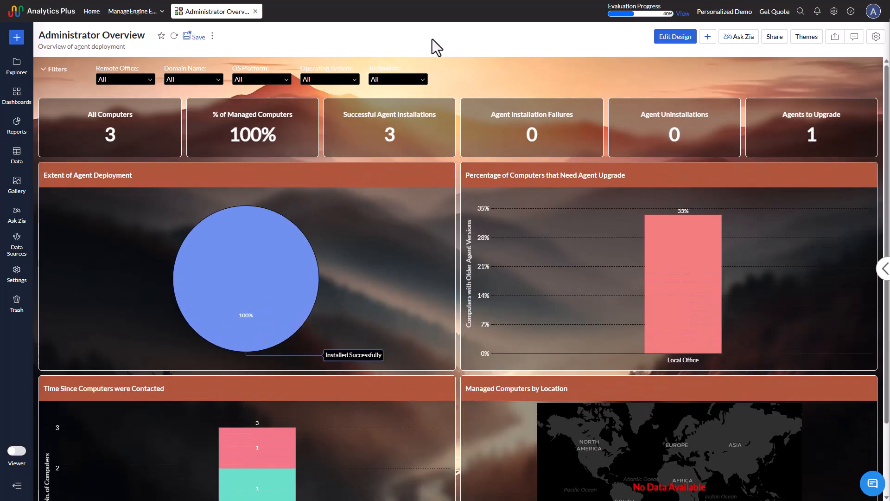
click(17, 124)
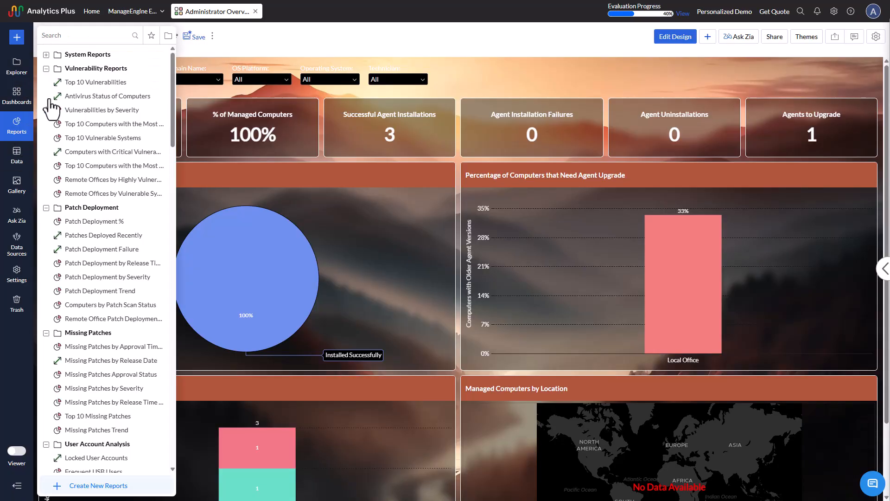
click(46, 69)
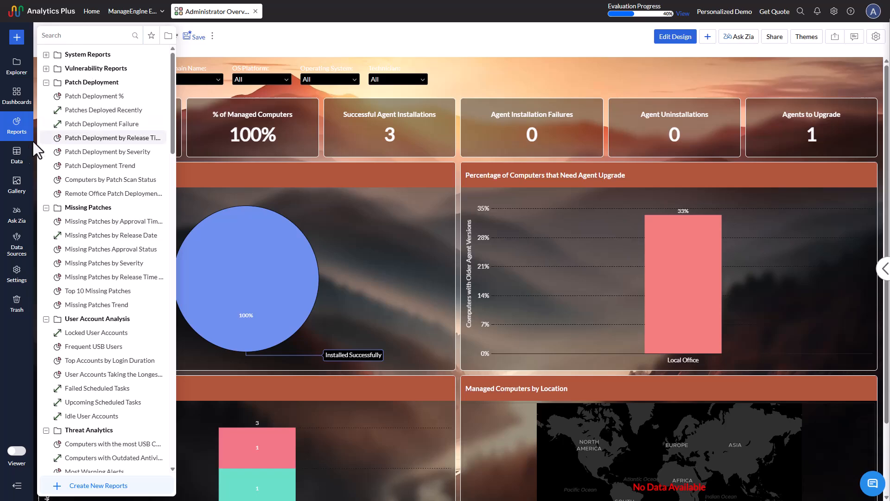
Step: Browse the workspace's data tables with the General Data folder collapsed, and return to the dashboard
click(16, 160)
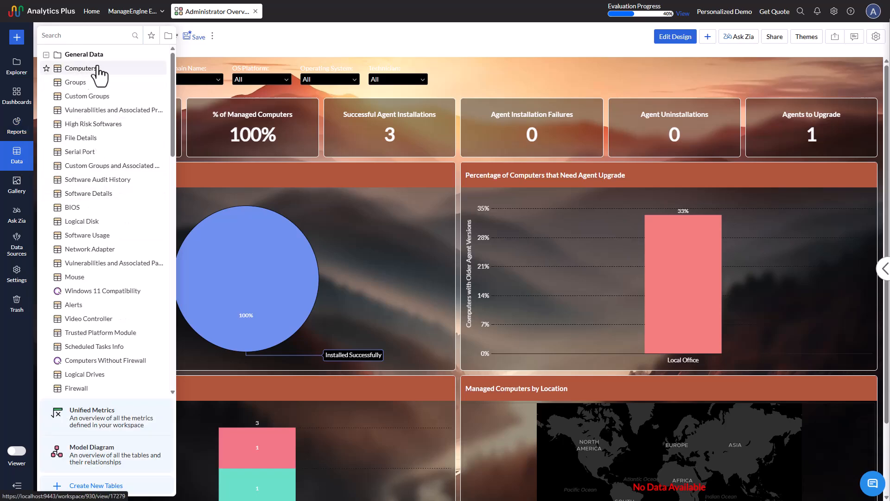
click(46, 54)
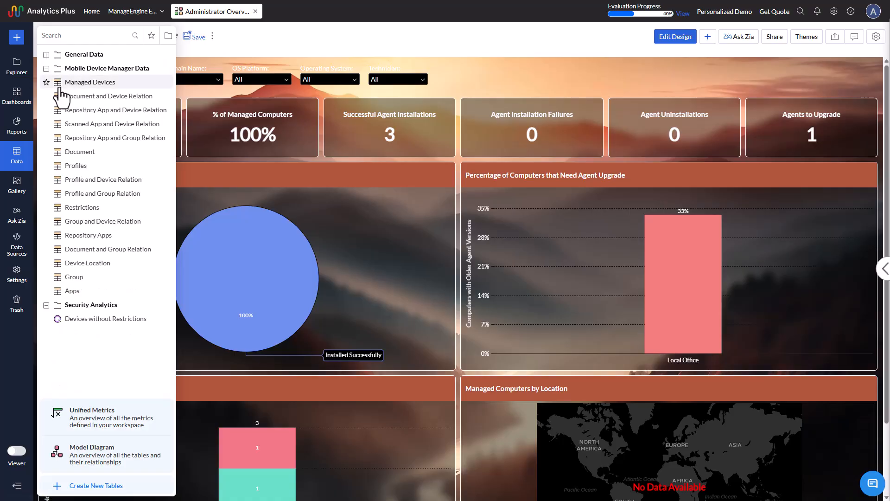
right_click(305, 298)
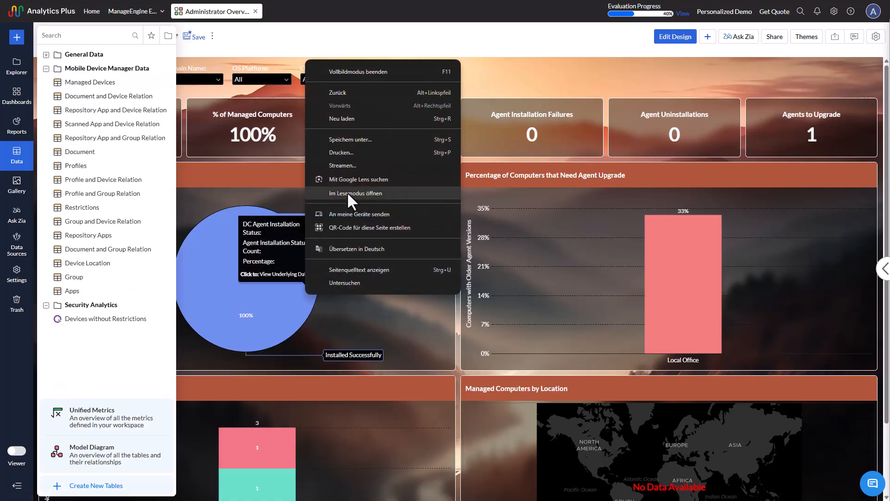
click(305, 297)
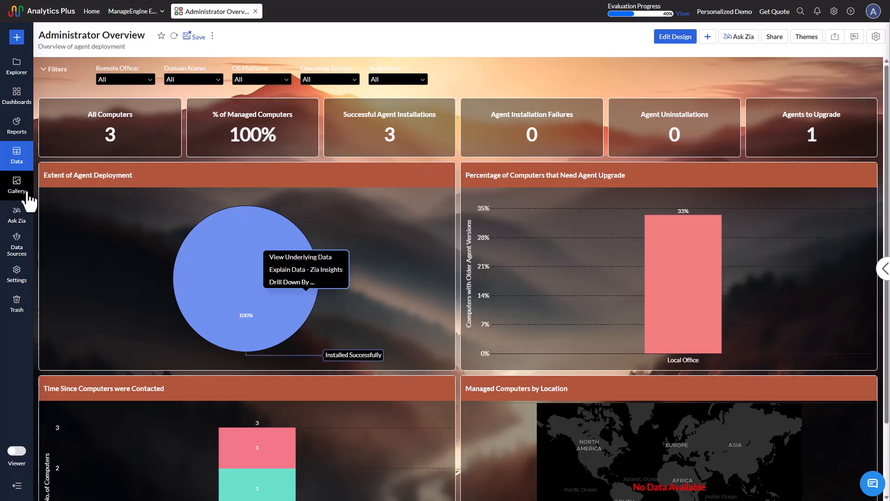
Step: View the templates offered in the Gallery and close it again
click(18, 164)
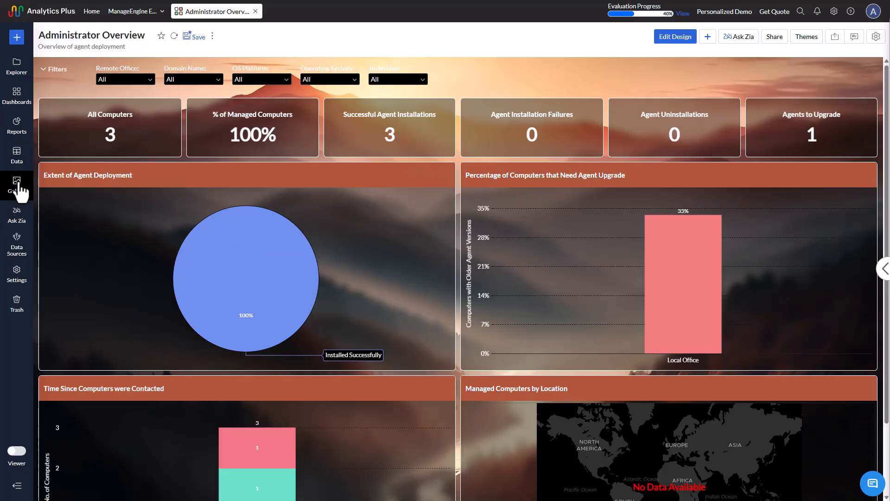
click(18, 188)
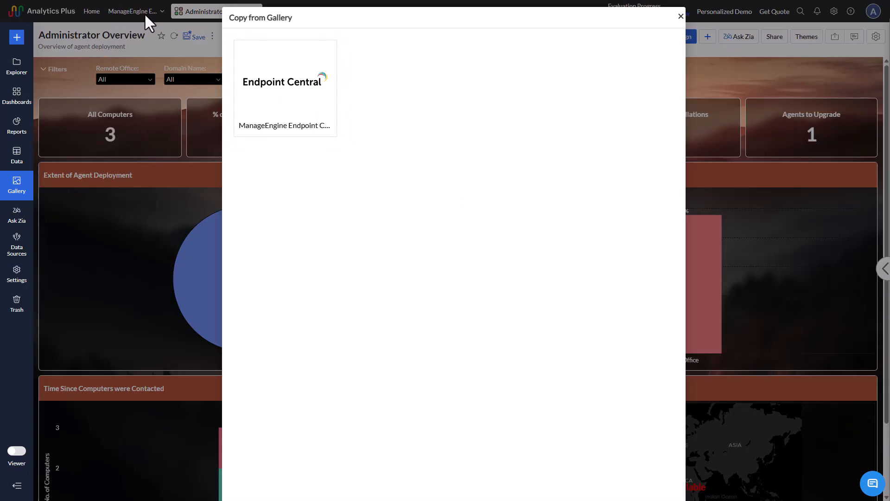
click(681, 16)
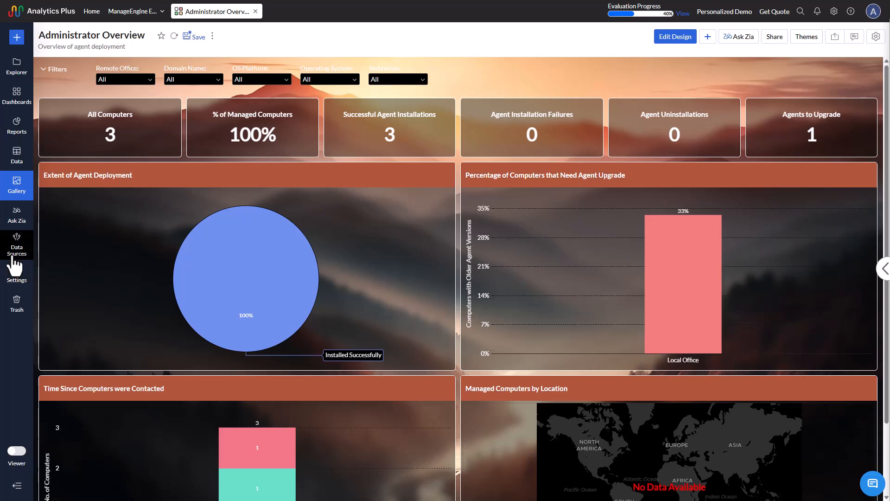
Step: Examine the synchronization status and tables summary of the ManageEngine Endpoint Central On-Premise data source
click(19, 255)
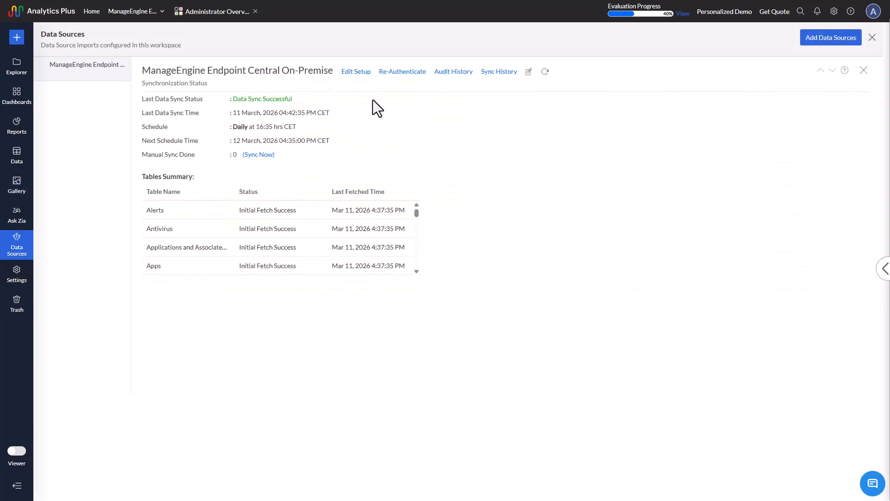
scroll(275, 249, down, 5)
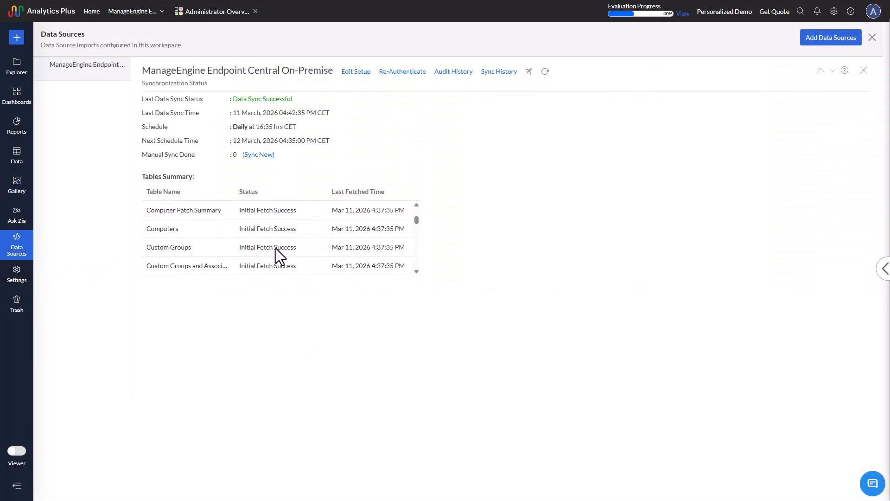
scroll(275, 248, up, 2)
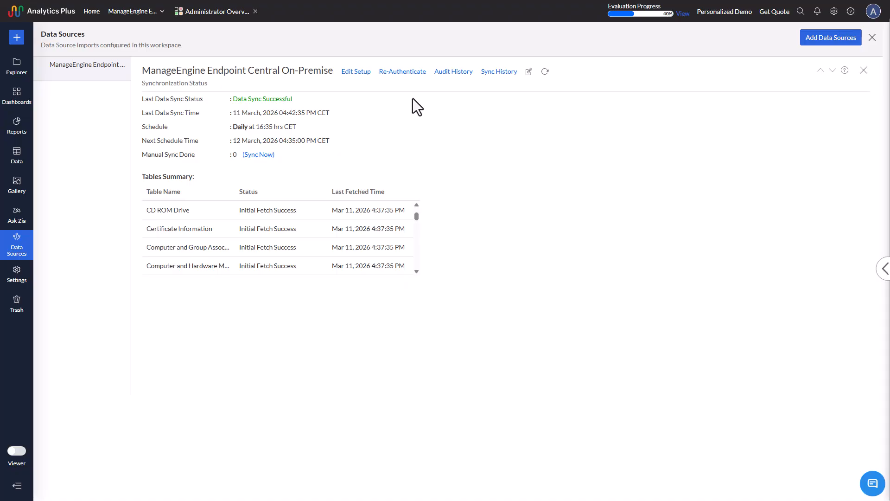
Step: Review the workspace settings, including Format and Color Palettes, and return to the General settings
click(15, 281)
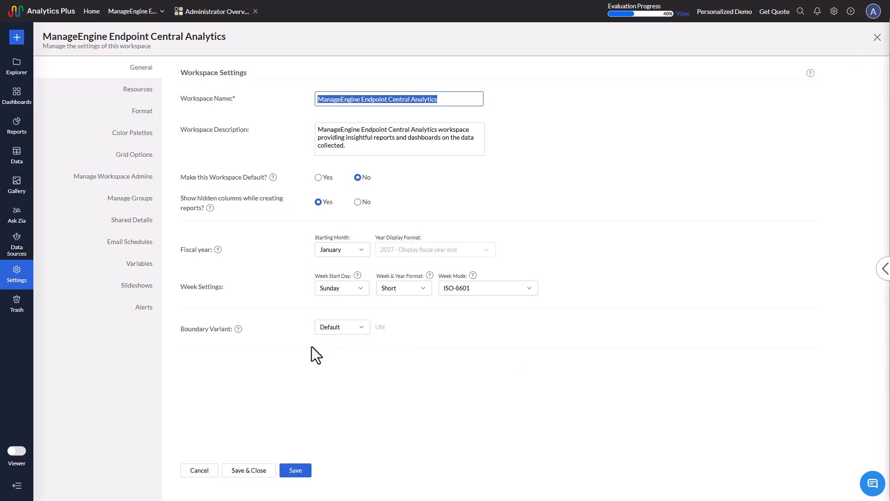
click(135, 91)
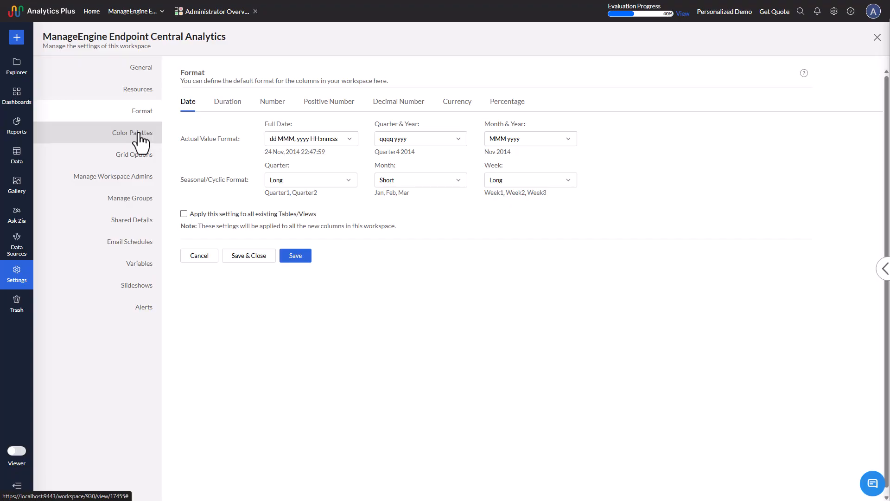
click(139, 135)
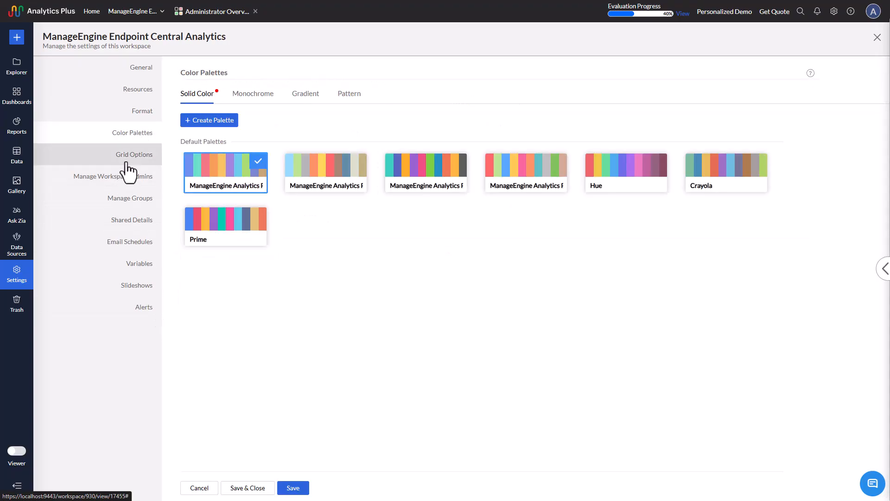
click(139, 74)
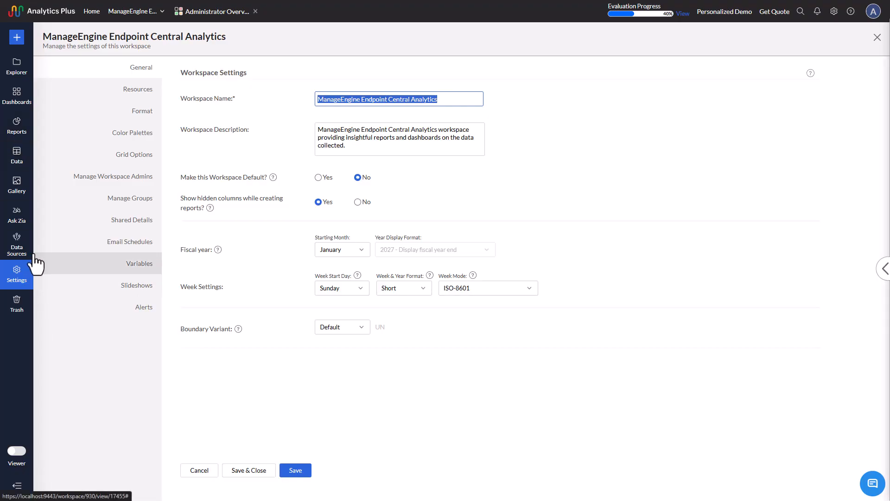
Step: Rerun the recent Ask Zia question about creating a malware and virus incident dashboard, and look over its answers
click(17, 217)
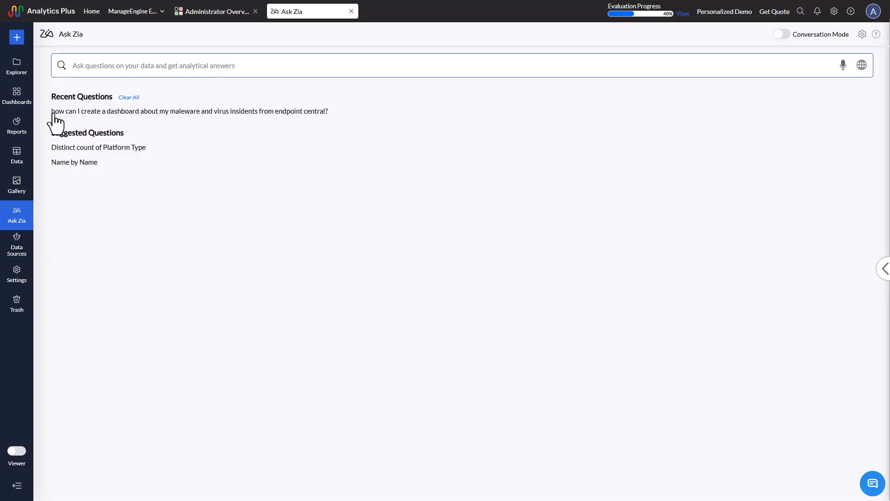
click(229, 112)
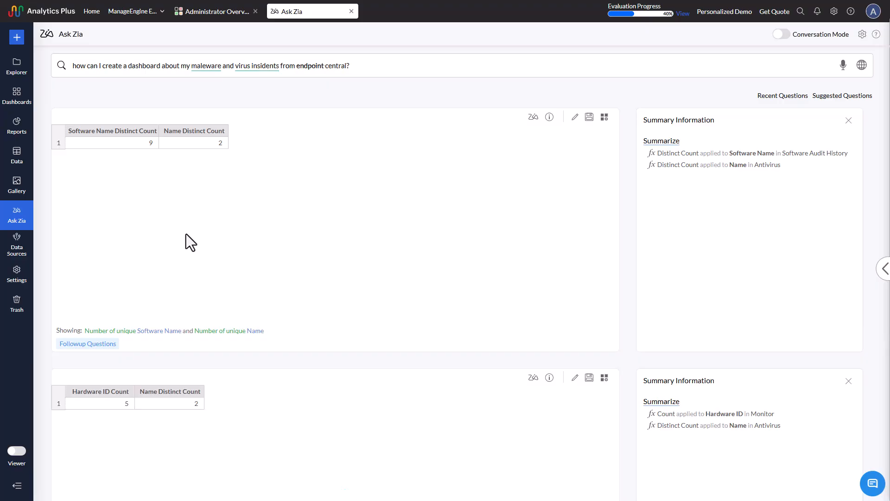
scroll(510, 278, down, 6)
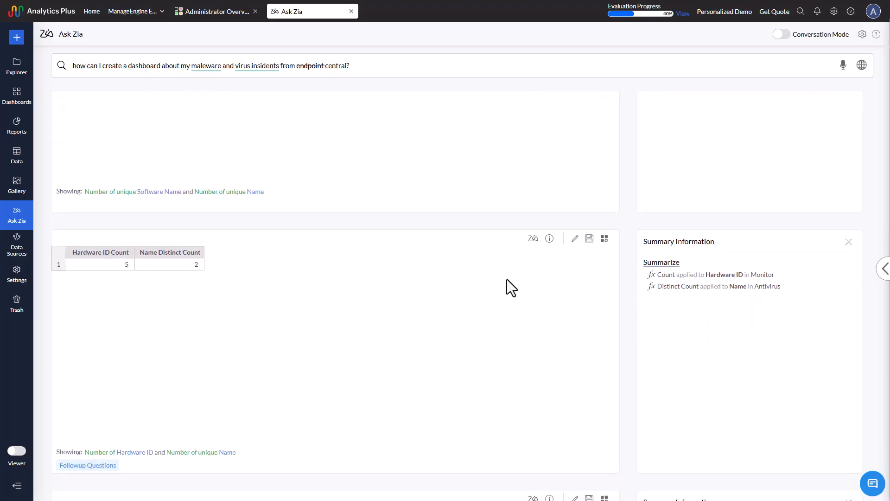
scroll(522, 324, down, 3)
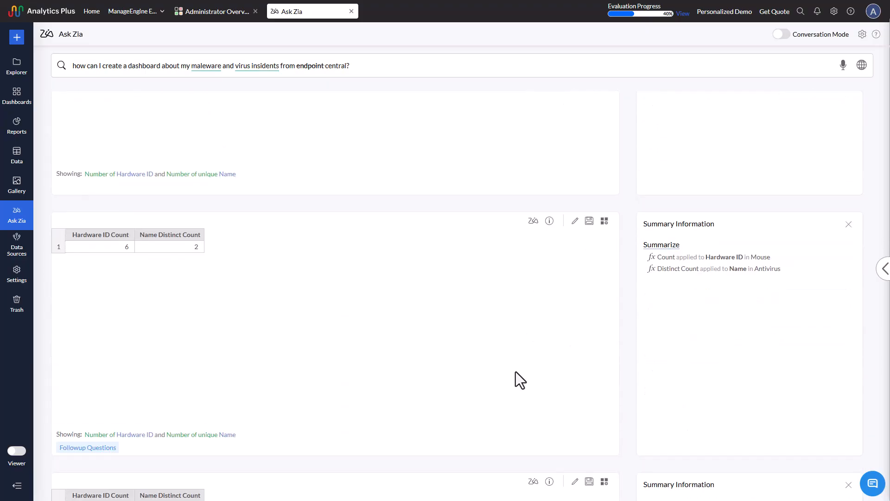
scroll(515, 370, up, 9)
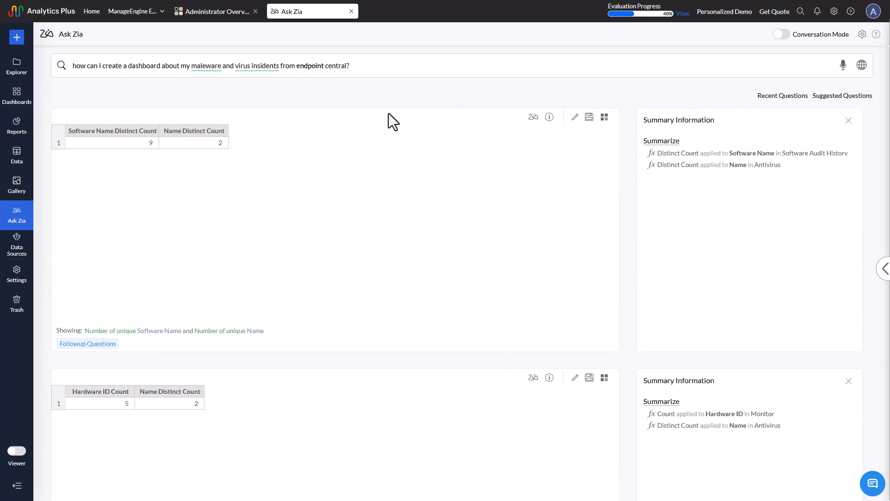
Step: Replace the Ask Zia question with "I want to see the threat summary" and submit it
click(410, 66)
key(ctrl+a)
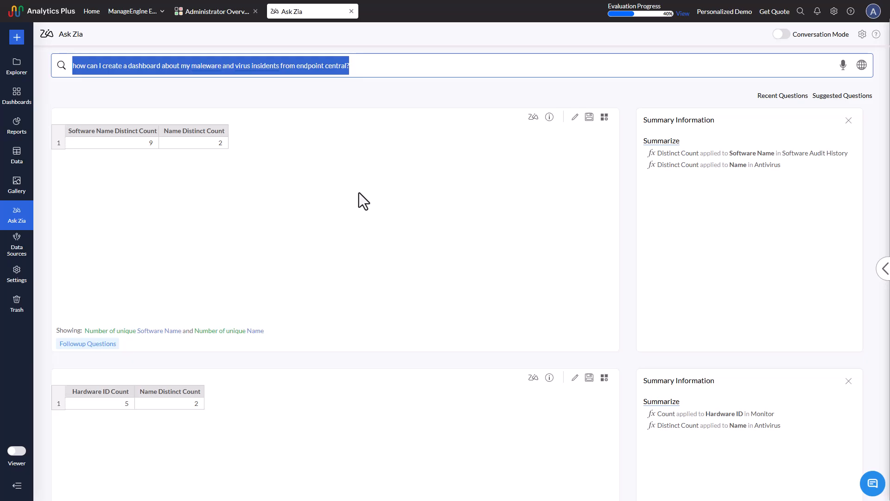
text(I want to se)
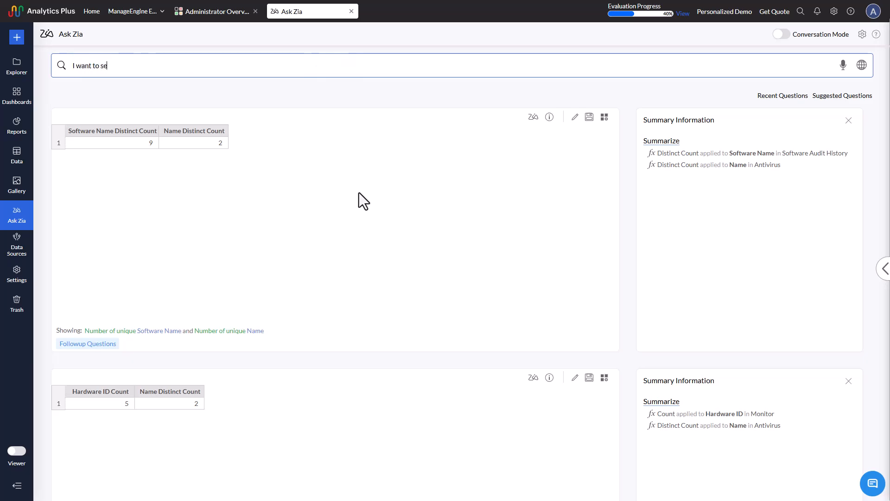
text(e the threat summary)
key(Return)
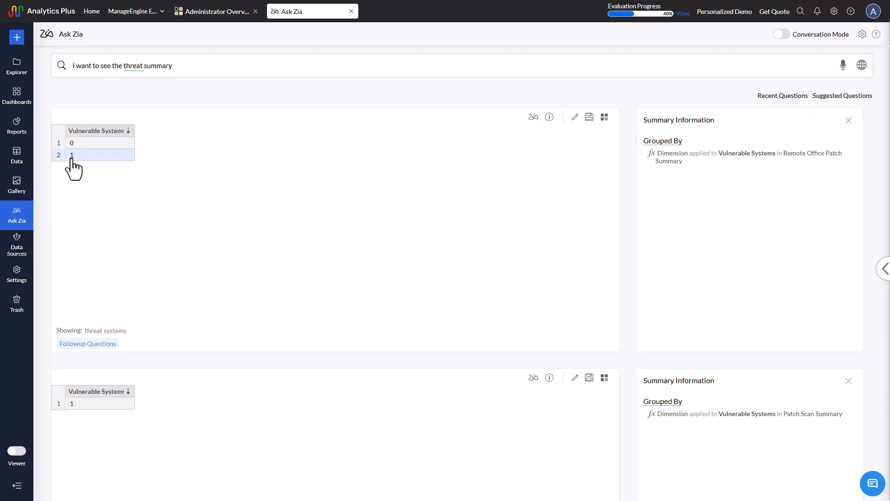
Step: Inspect the underlying patch data for Vulnerable Systems value 1 in the first answer, and close the details
click(72, 157)
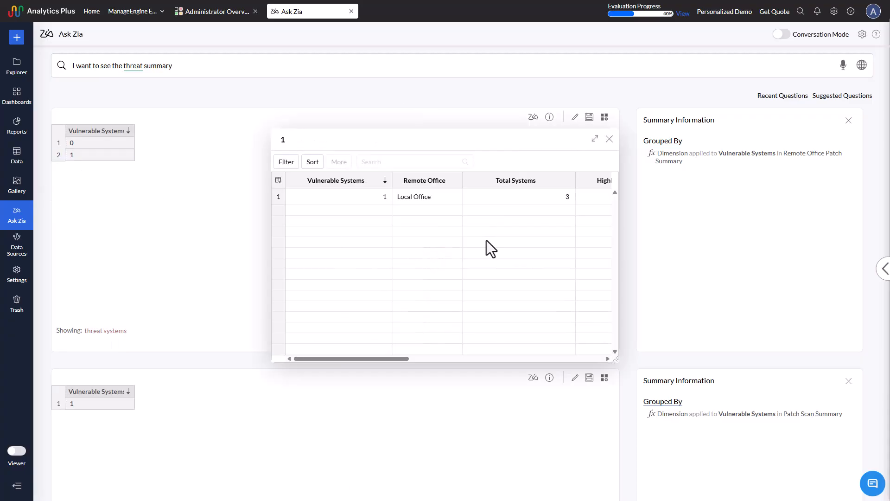
mouse_move(376, 359)
mouse_down()
mouse_move(583, 357)
mouse_move(527, 351)
mouse_up()
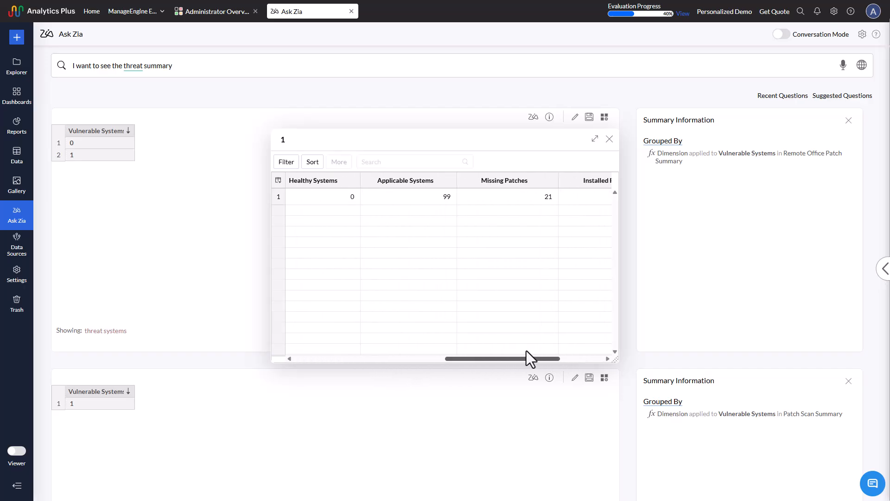
click(446, 196)
click(609, 139)
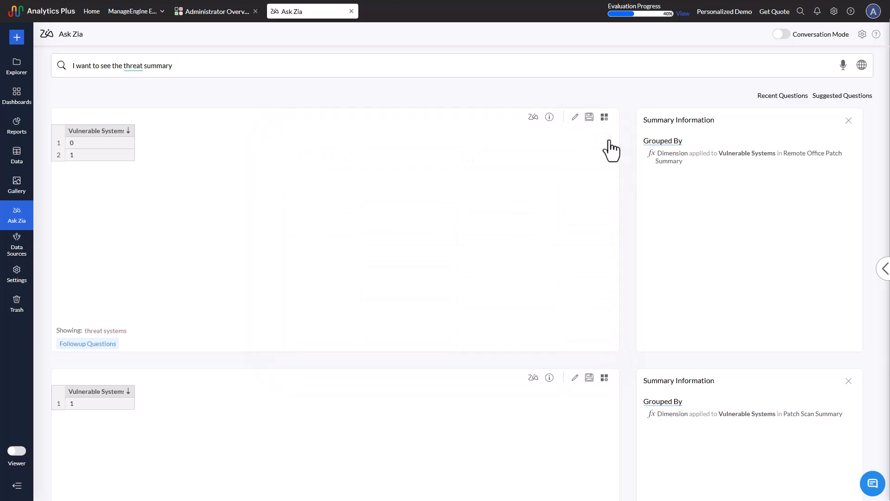
Step: Look through the remaining threat summary answers and return to the Ask Zia start page
scroll(489, 304, down, 2)
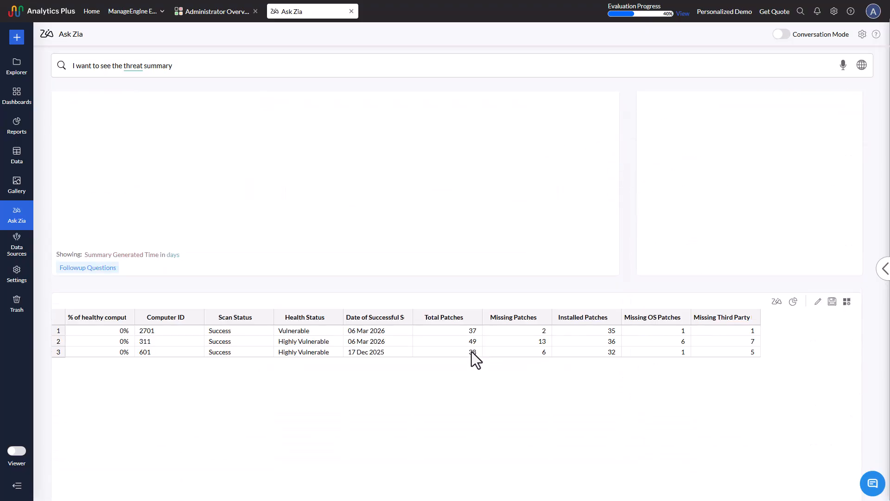
scroll(168, 383, down, 2)
scroll(179, 376, down, 3)
scroll(204, 382, up, 12)
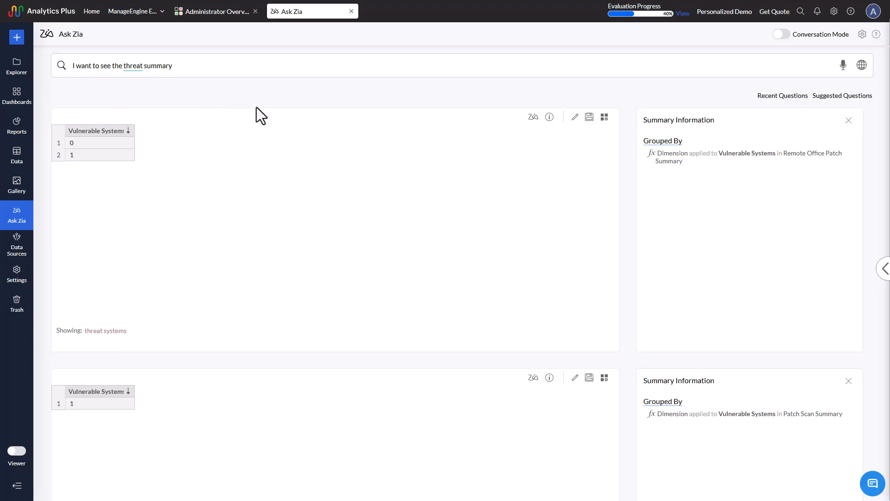
click(16, 215)
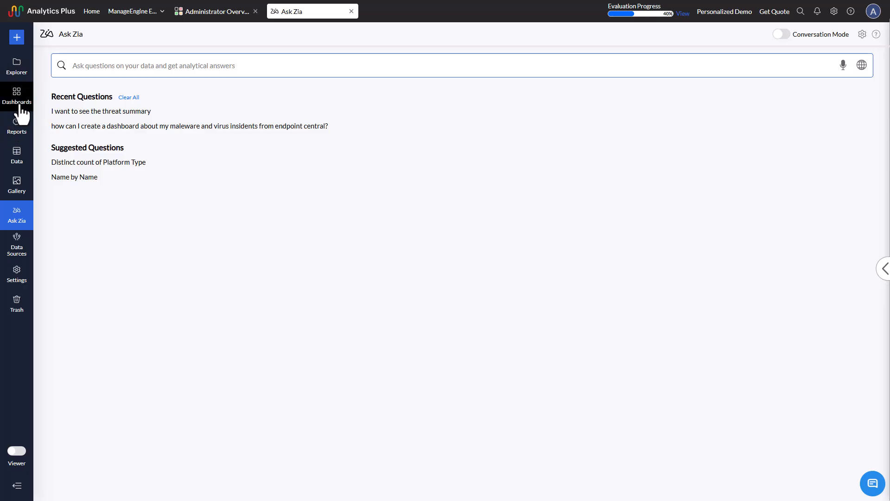
Step: Go to the home page, open the Import Your Data catalog and look through all available source connectors
click(91, 12)
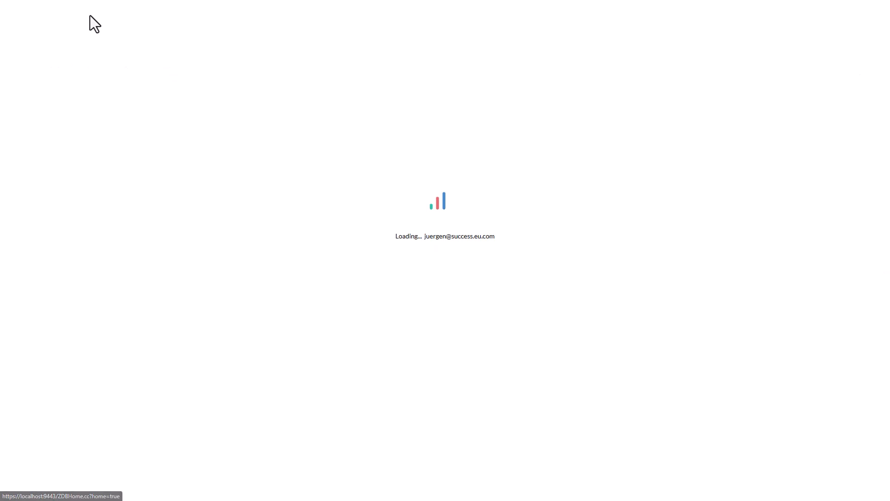
click(779, 36)
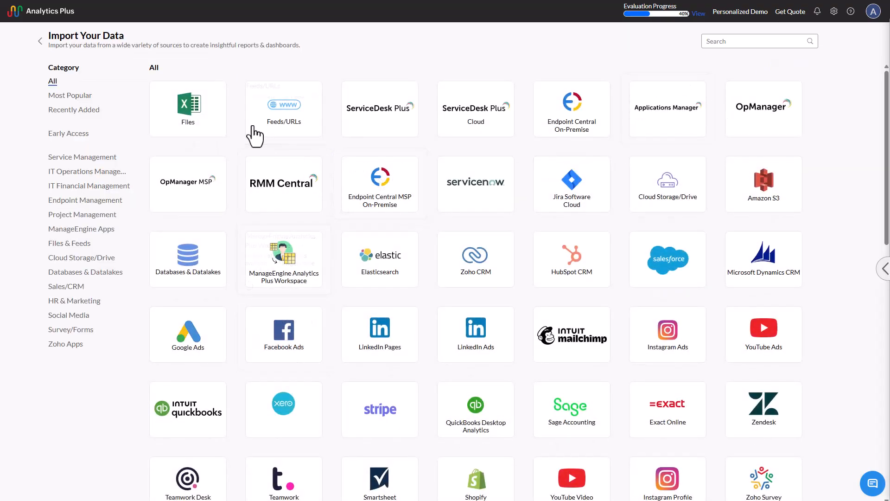
scroll(832, 318, down, 1)
scroll(832, 318, up, 1)
scroll(433, 263, down, 10)
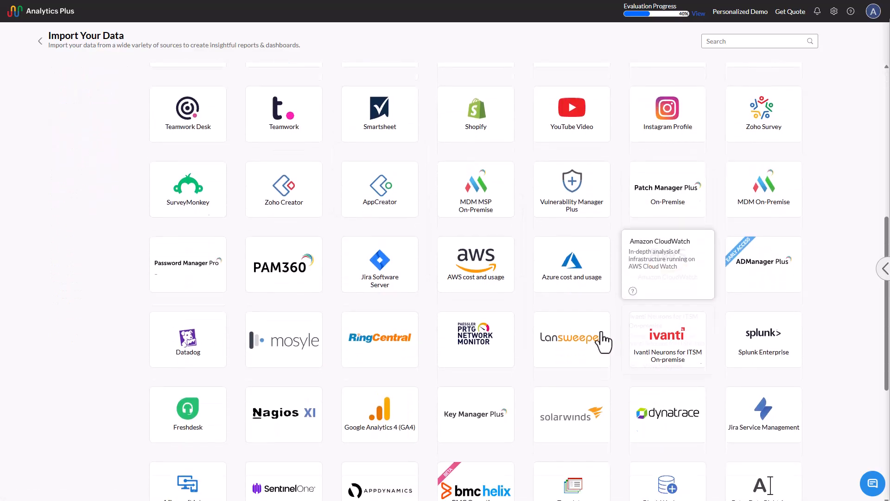
scroll(523, 373, down, 3)
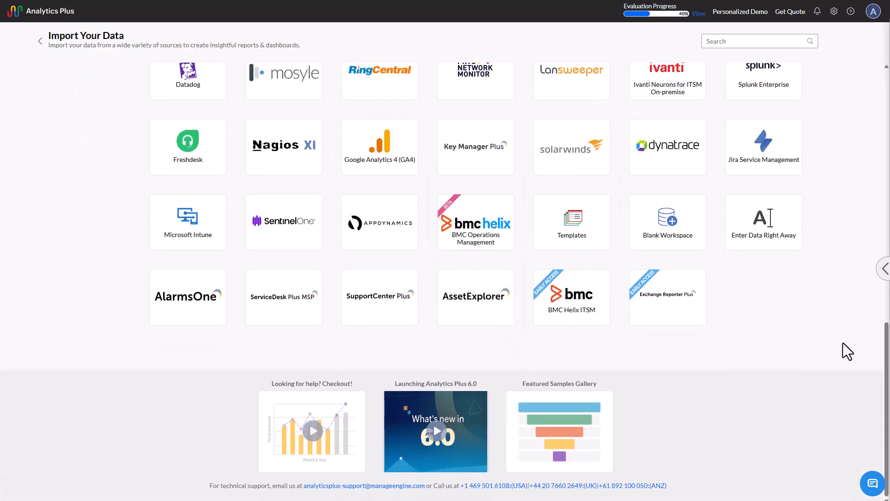
Step: Find the Zendesk connector in the import catalog and advance its setup to the Import From Zendesk form
scroll(787, 362, up, 6)
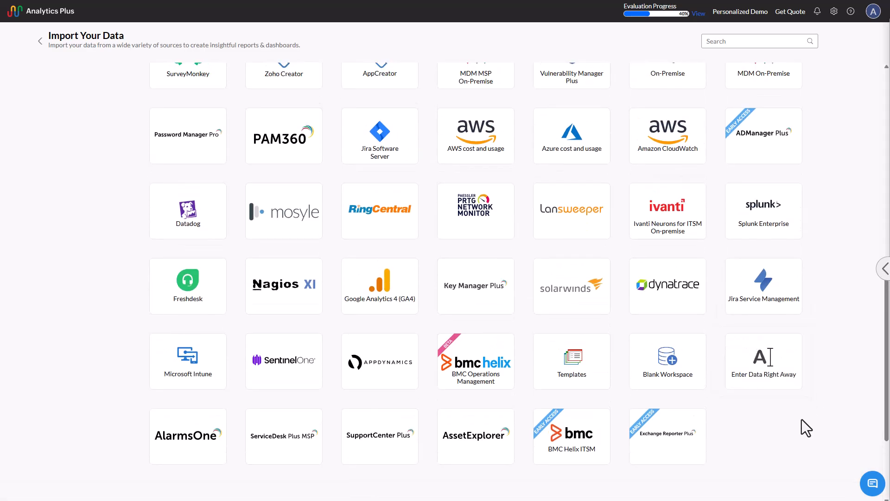
scroll(811, 422, up, 3)
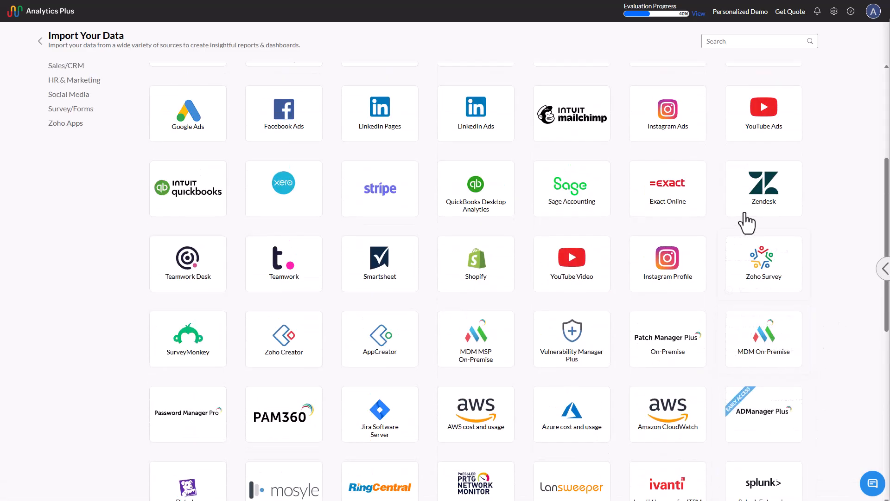
click(770, 186)
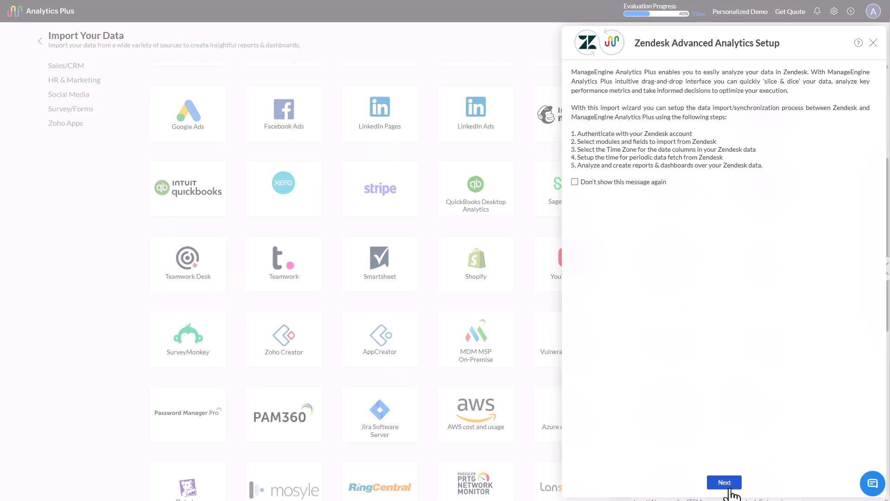
click(727, 485)
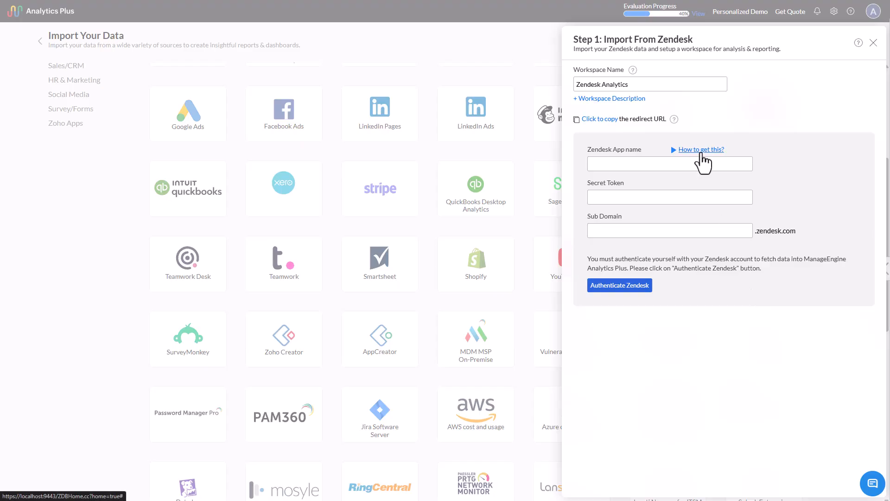
Step: Read the Connect to Zendesk how-to guide through slide 10, and close both the guide and the Zendesk setup
click(700, 153)
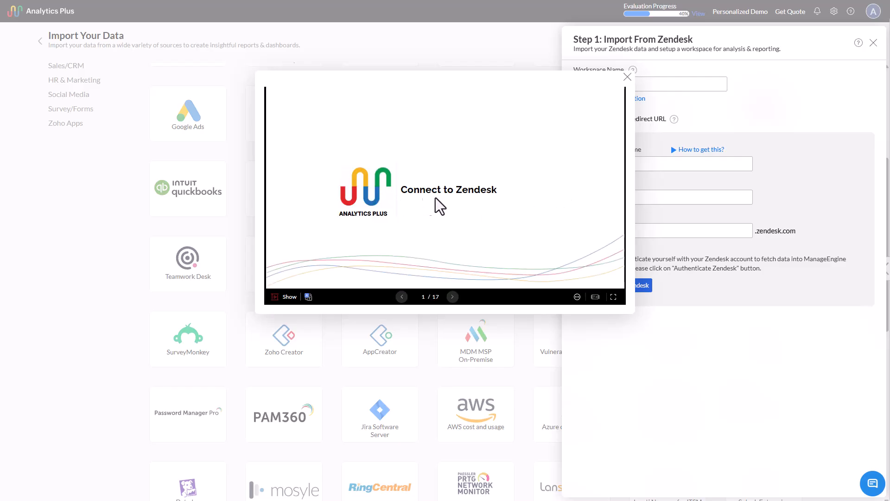
click(452, 297)
click(452, 297)
click(452, 297)
click(452, 297)
click(452, 297)
click(452, 296)
click(451, 297)
click(453, 297)
click(453, 296)
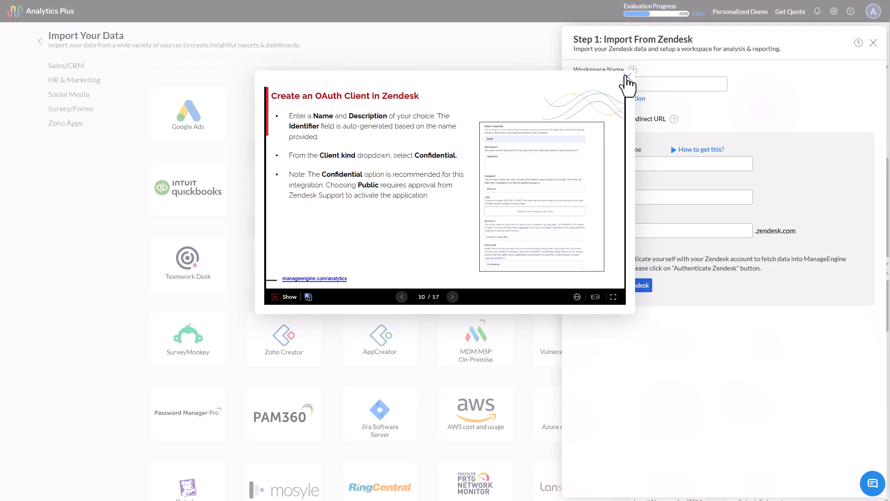
click(628, 75)
click(874, 43)
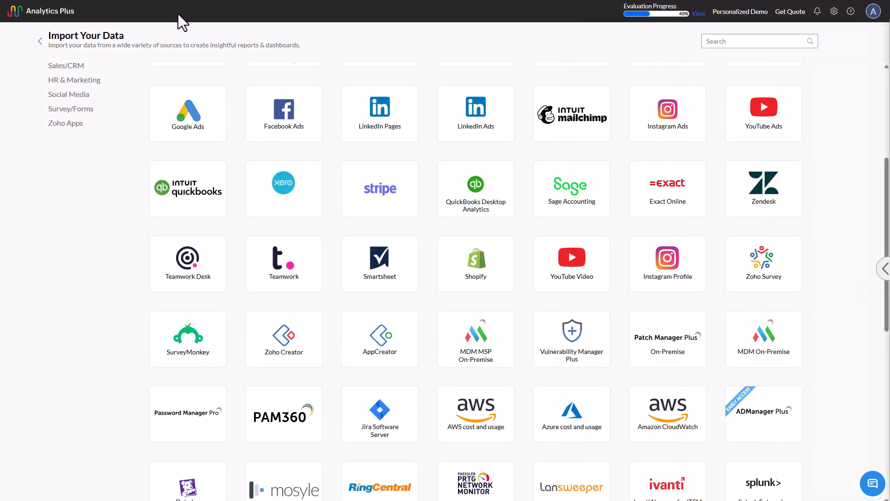
Step: Return to the workspaces list and open the ManageEngine Endpoint Central workspace to view its folder list and the contents of the Dashboards folder
click(38, 43)
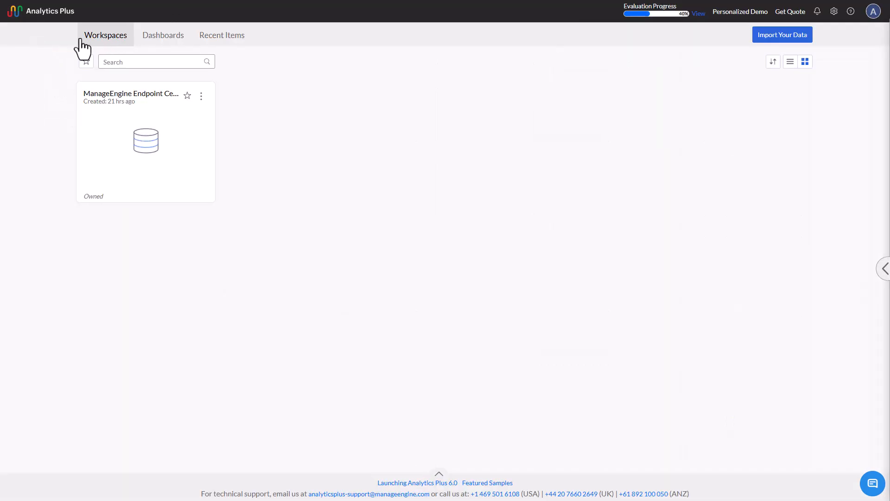
click(175, 172)
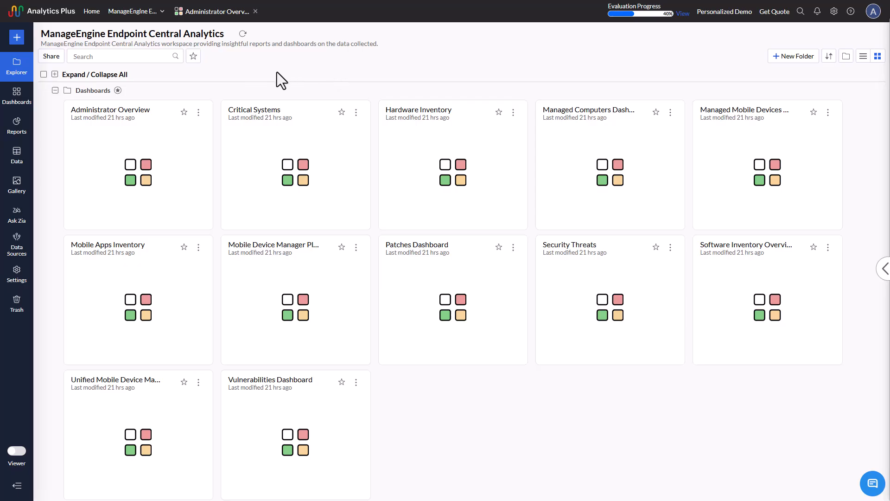
click(55, 90)
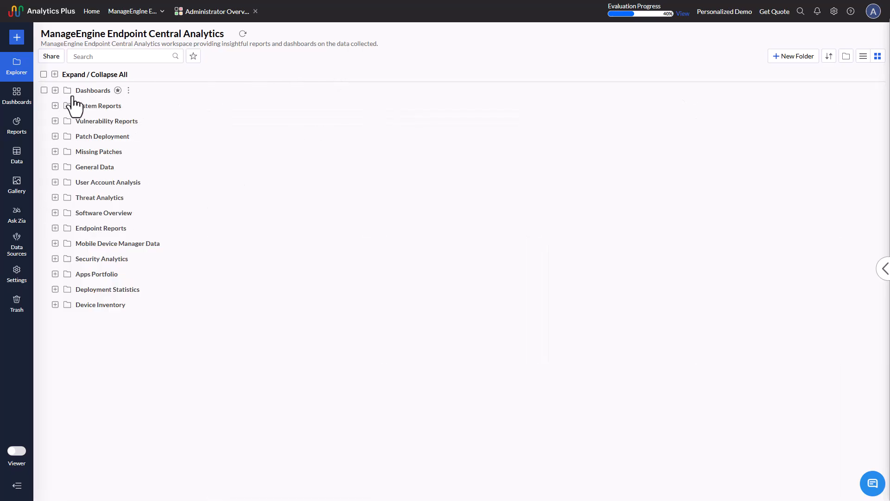
click(55, 90)
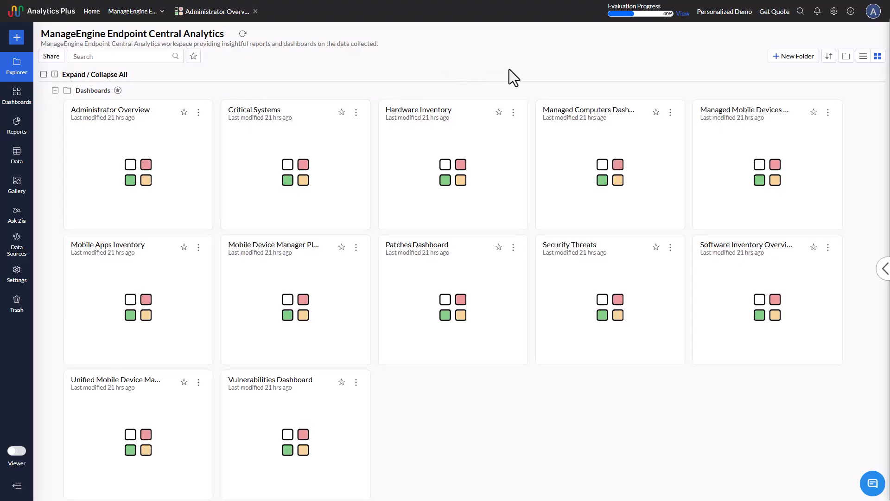